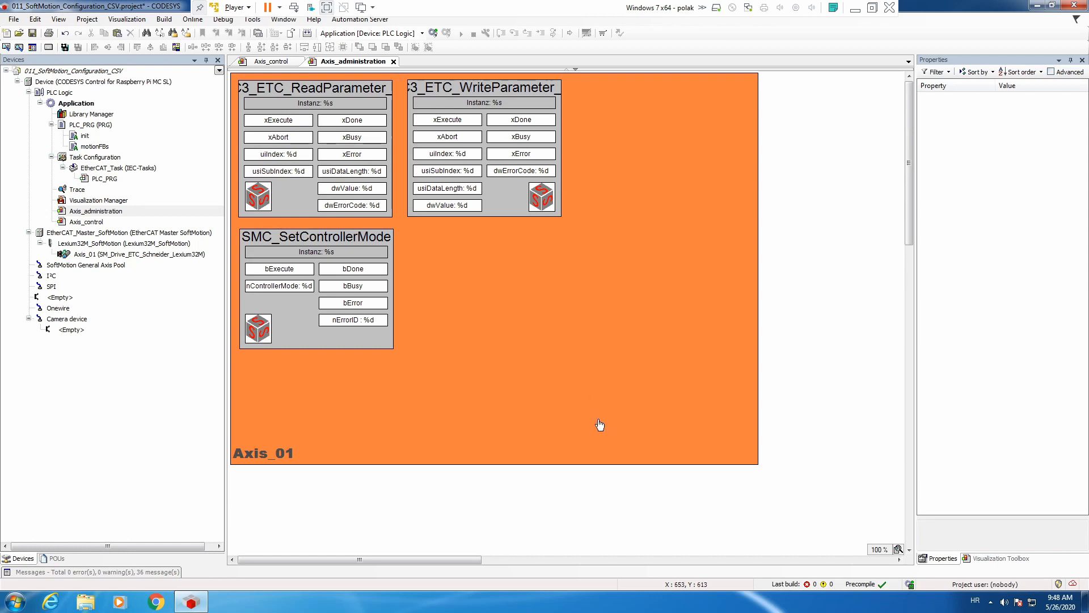
In the Acrobat drive manual, examine the PTtq_target parameter's description and increments for the Cyclic Synchronous Torque operating mode.
click(112, 256)
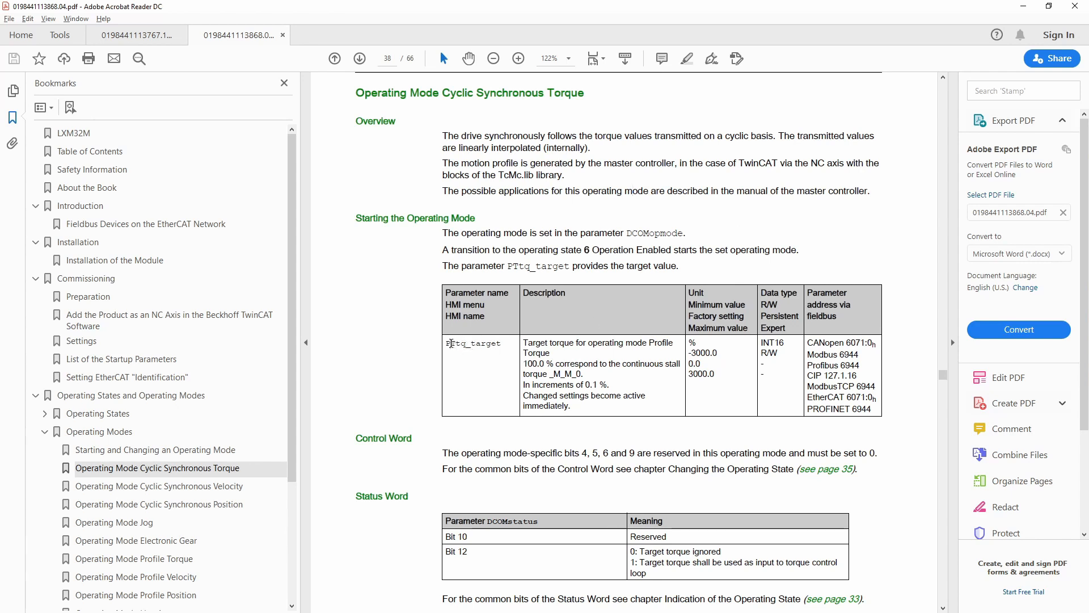
drag(451, 345, 505, 345)
click(565, 344)
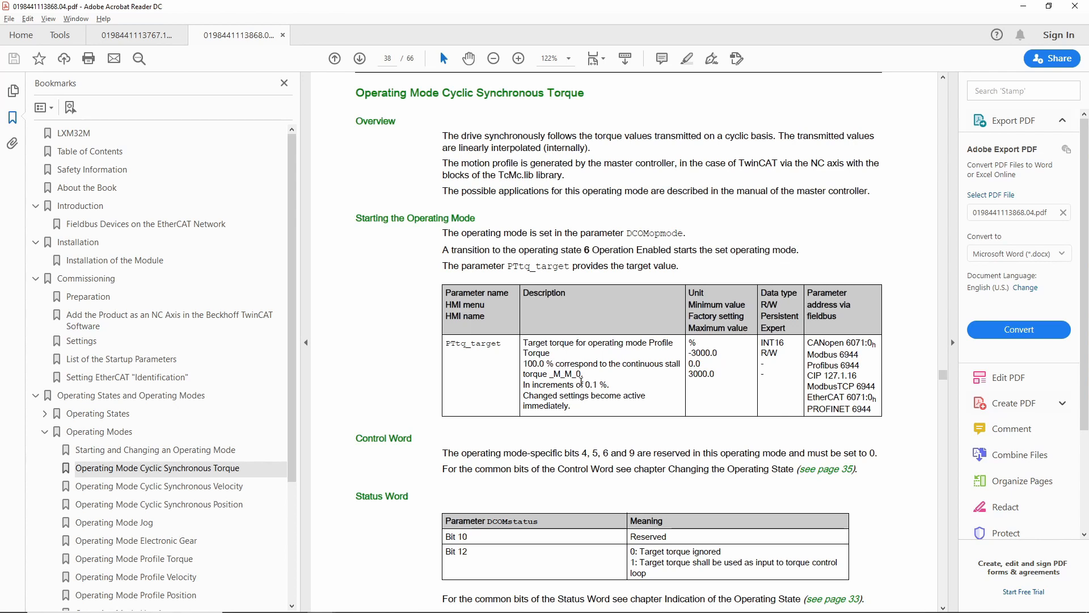
drag(586, 385, 611, 385)
click(586, 363)
Look up the _M_M_0 continuous stall torque parameter, its description and EtherCAT address in the Lexium 32M manual.
click(144, 36)
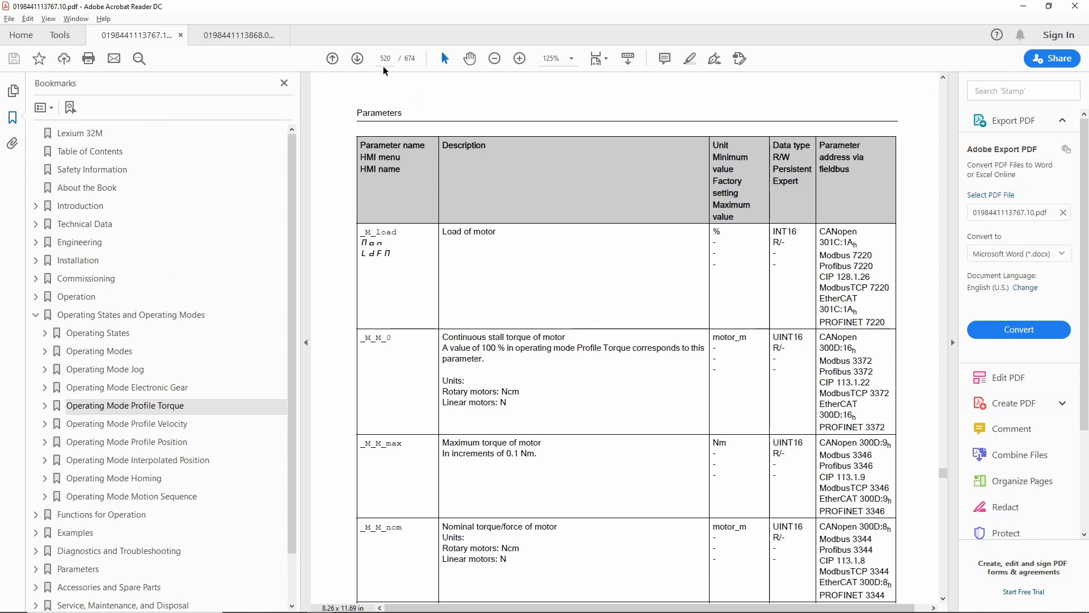
drag(366, 337, 390, 338)
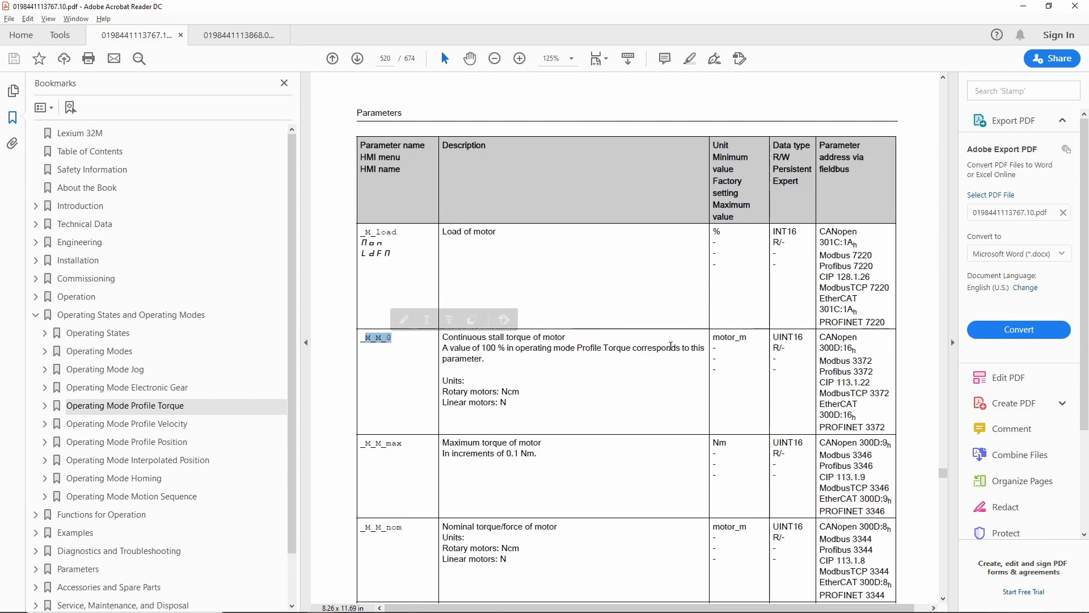
click(670, 347)
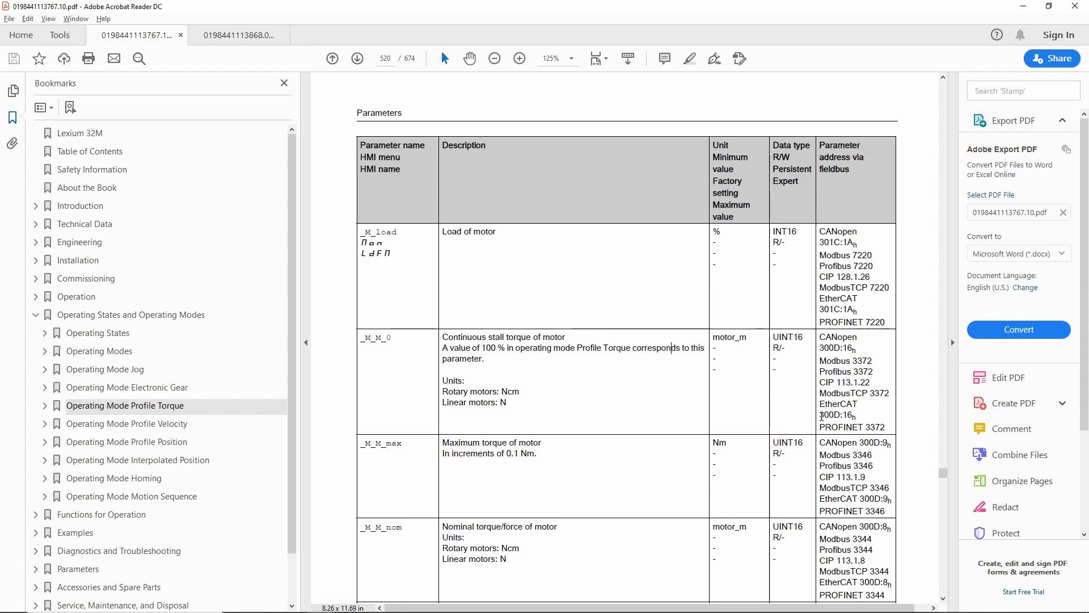
drag(820, 414, 857, 416)
click(854, 416)
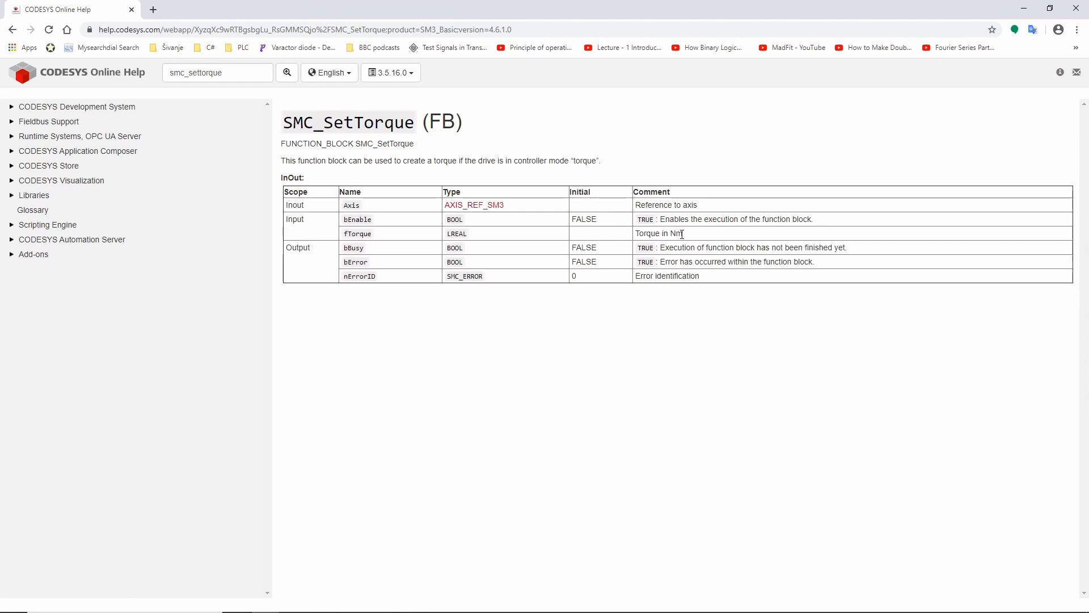
Switch to the CODESYS Online Help page for SMC_SetTorque and examine the unit of its fTorque input.
drag(683, 234, 636, 233)
click(662, 234)
double_click(675, 234)
click(717, 238)
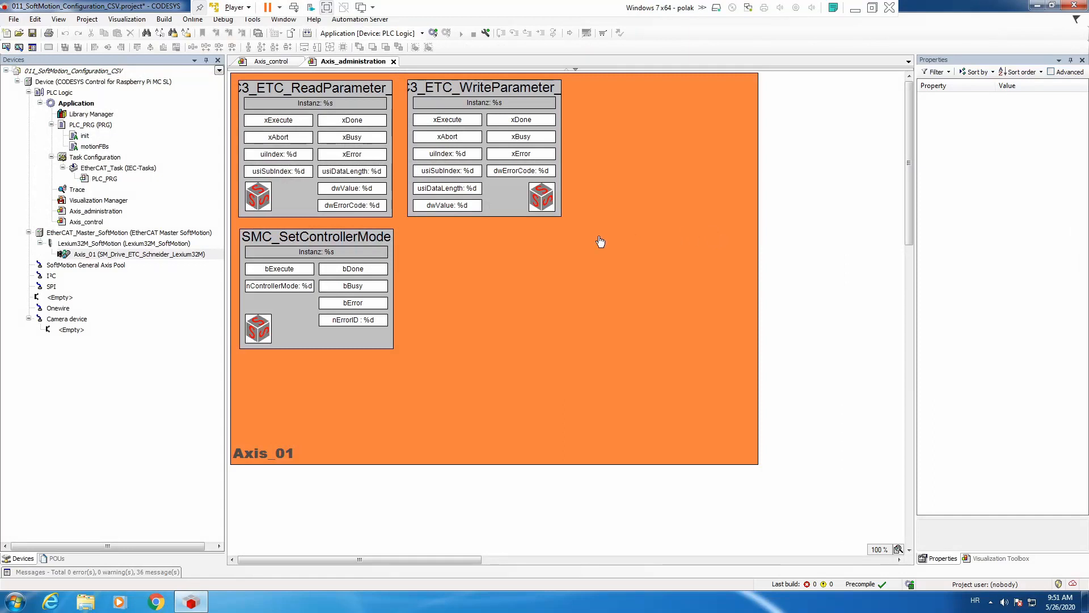
In CODESYS, move the SMC_SetControllerMode frame in Axis_administration beneath the WriteParameter block, to about X 317, Y 275.
click(321, 245)
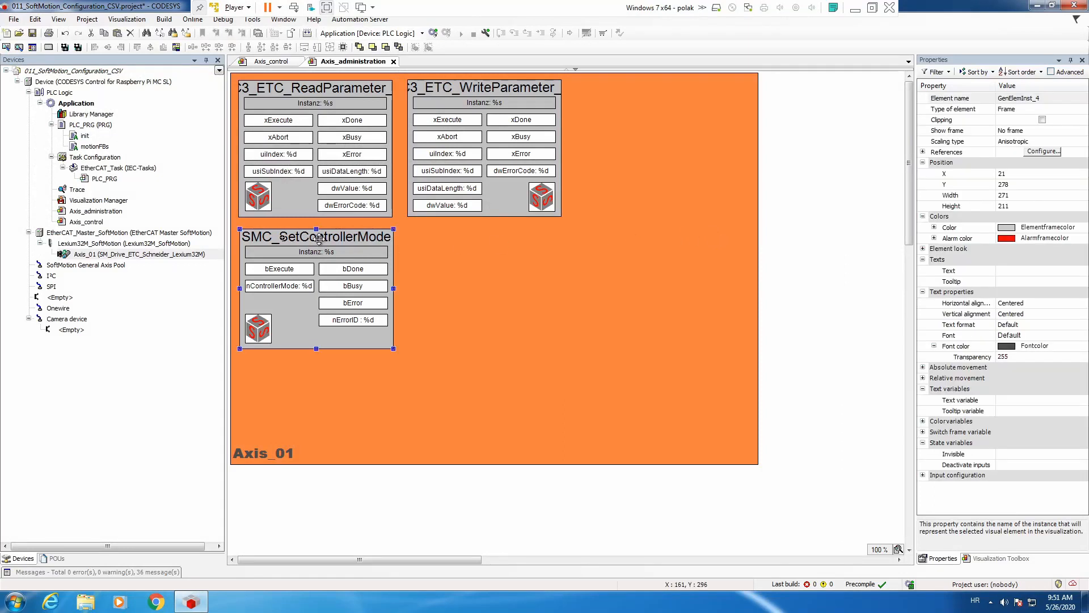
drag(321, 245, 488, 242)
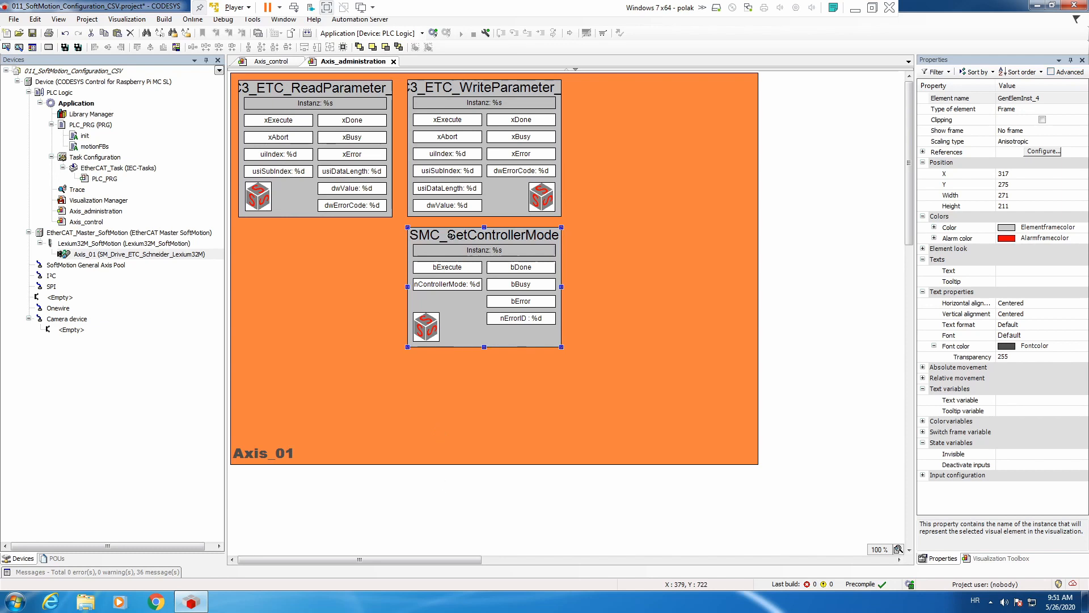
Copy the Drive Ref. Pos. text field from Axis_control into Axis_administration below the ReadParameter block, narrowed to about 271 wide.
click(272, 61)
click(307, 286)
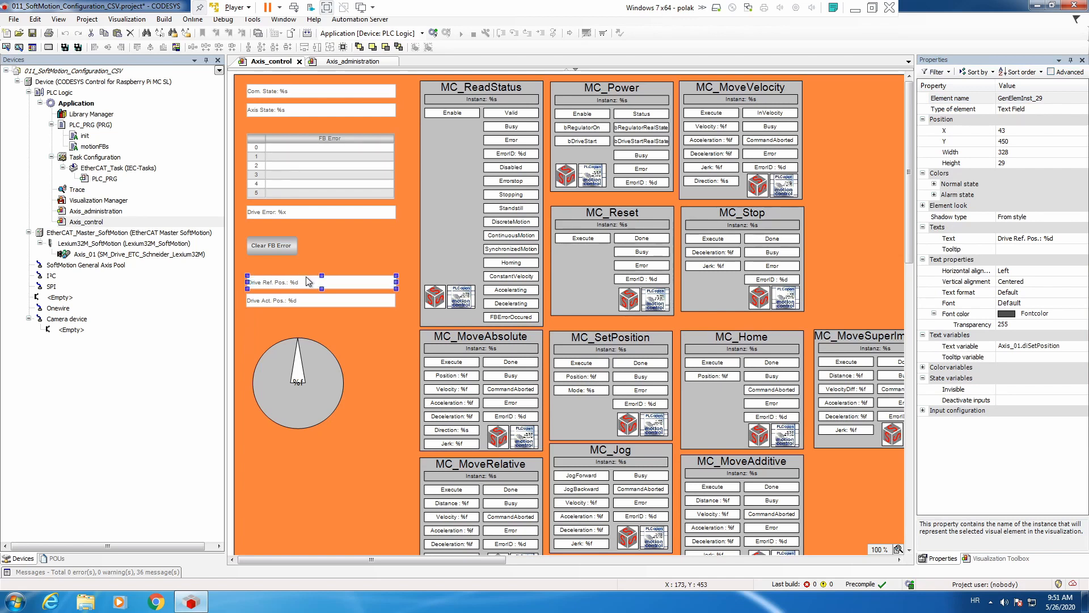
click(362, 62)
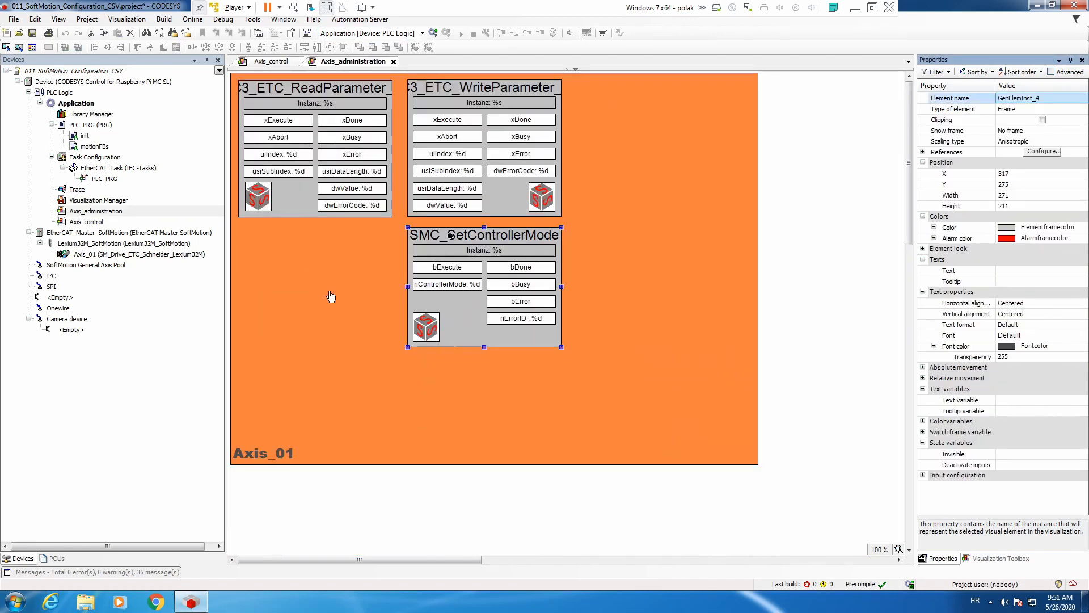
key(ctrl+v)
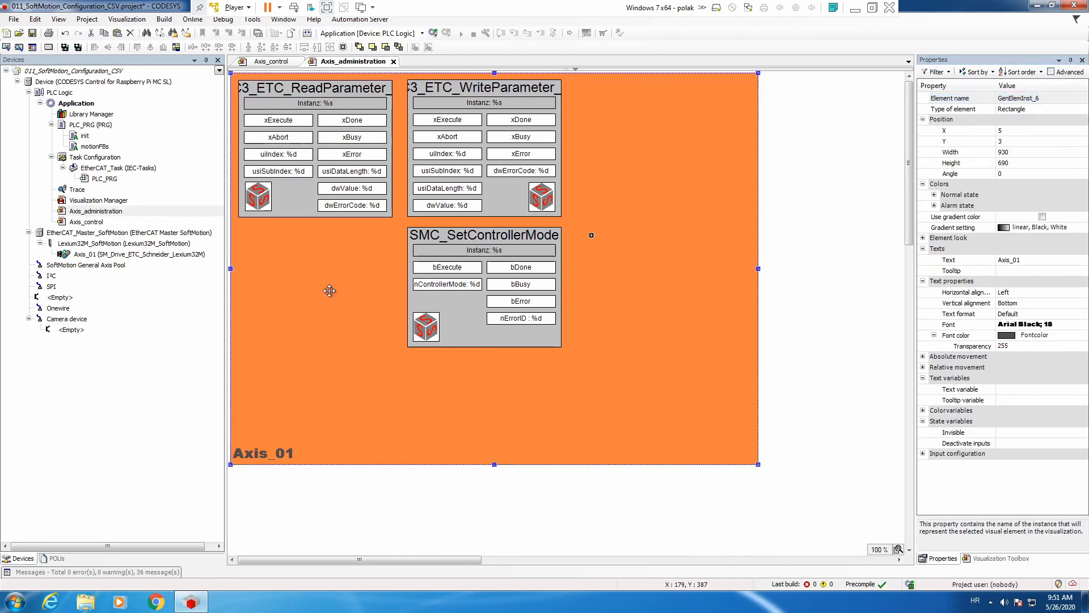
drag(320, 337, 302, 256)
drag(427, 263, 396, 265)
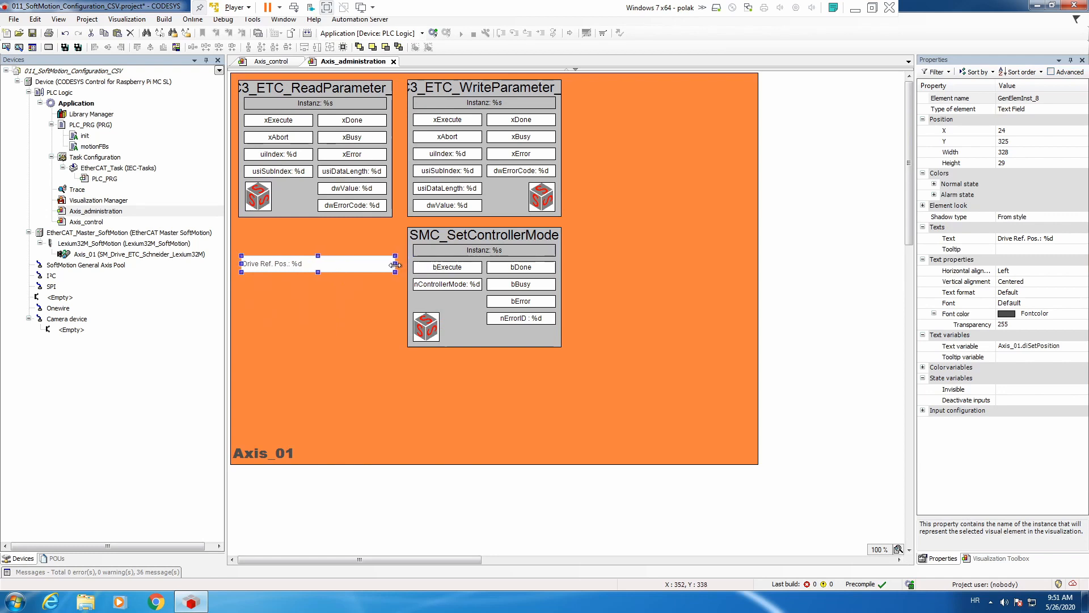
Set the copied text field's text to "Real Controller Mode: %s".
click(1058, 240)
click(1058, 239)
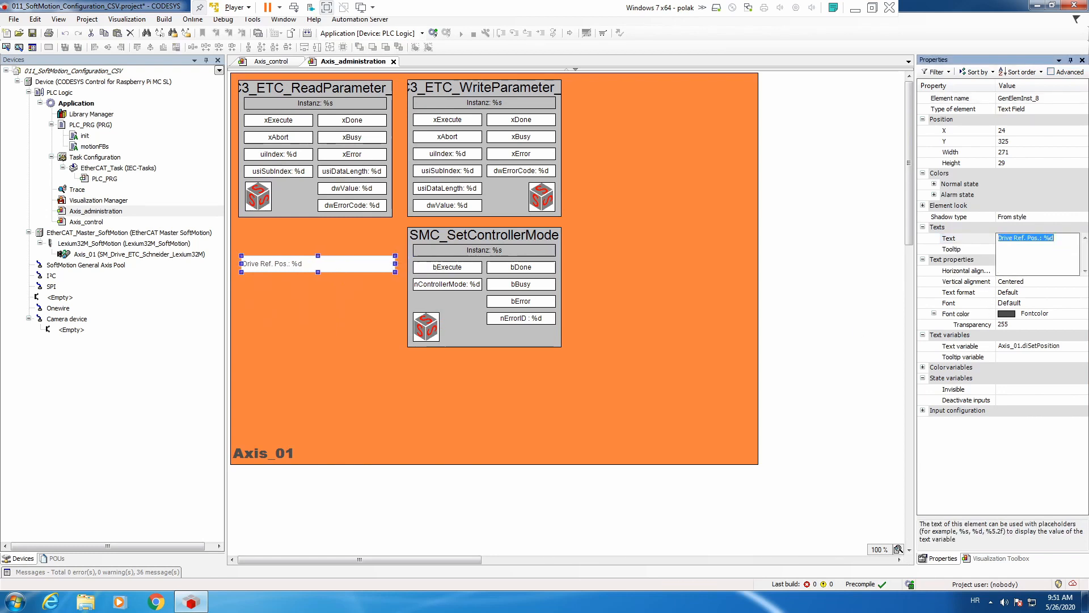
text(Real)
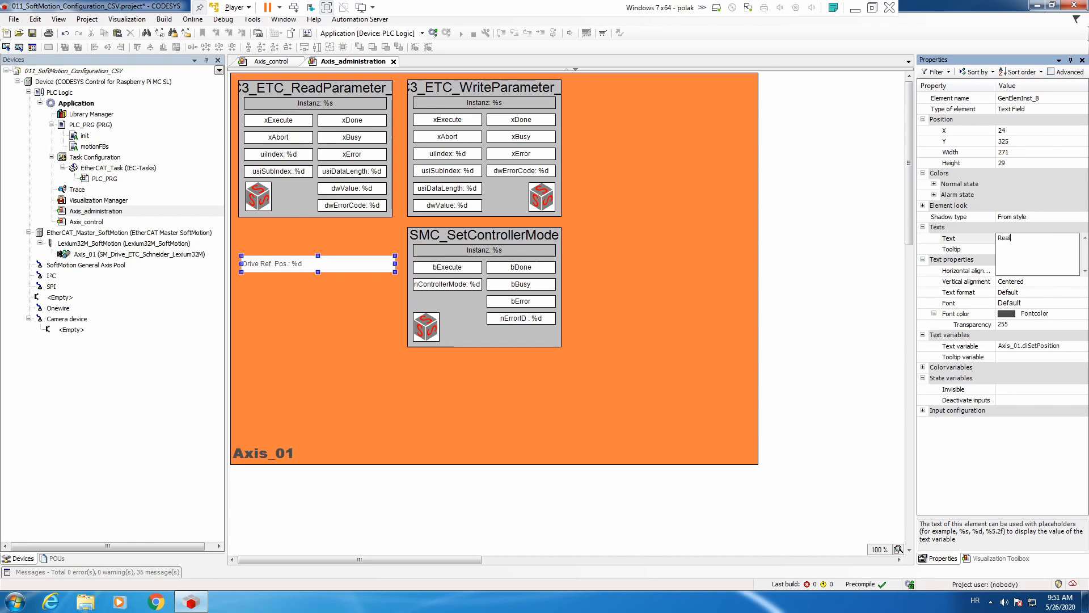
text( Controller Mode: %s)
key(Return)
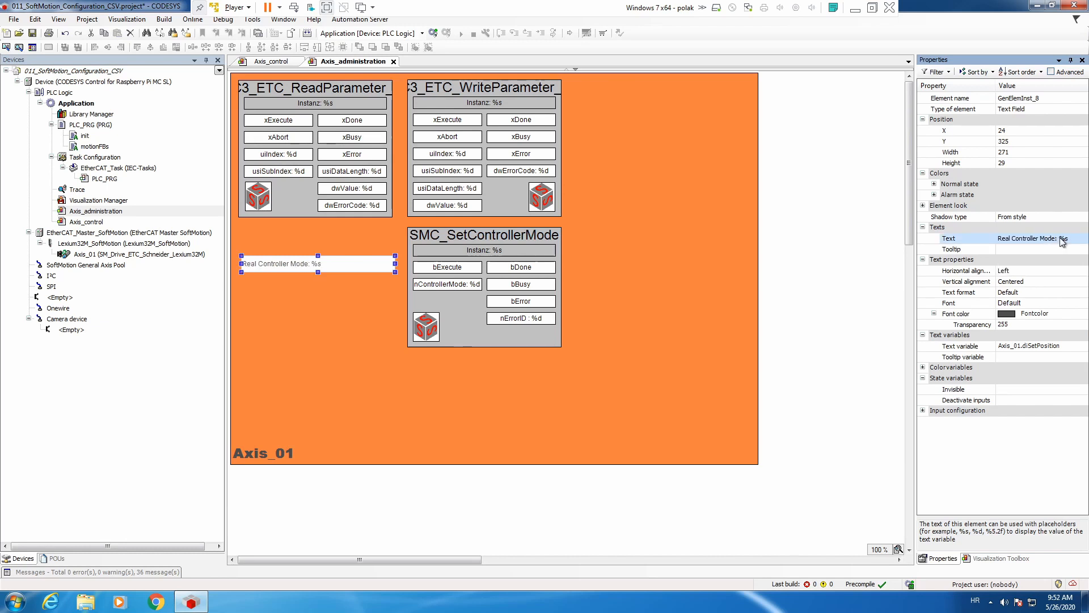
Set the Real Controller Mode field's text variable to Axis_01.byRealControllerMode.
double_click(1050, 346)
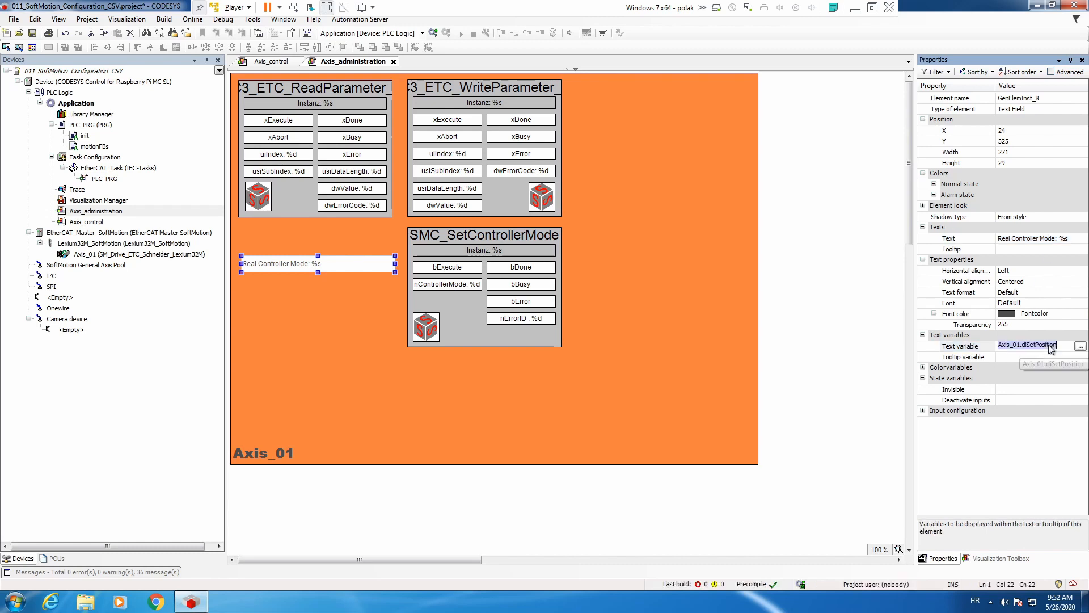
drag(1058, 345, 1031, 345)
key(BackSpace)
key(BackSpace)
key(BackSpace)
key(BackSpace)
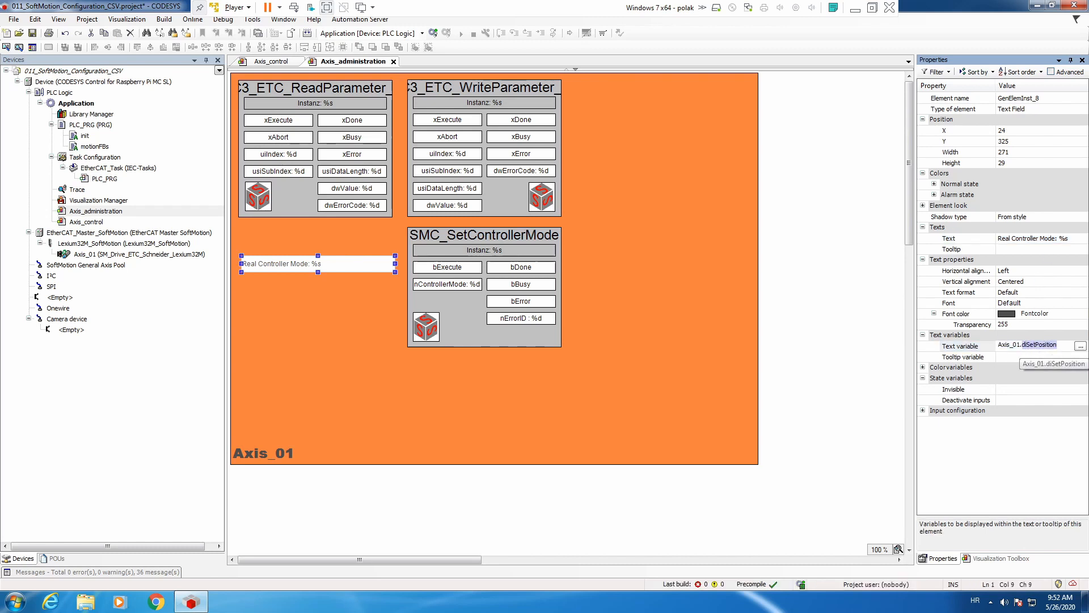
text(.by)
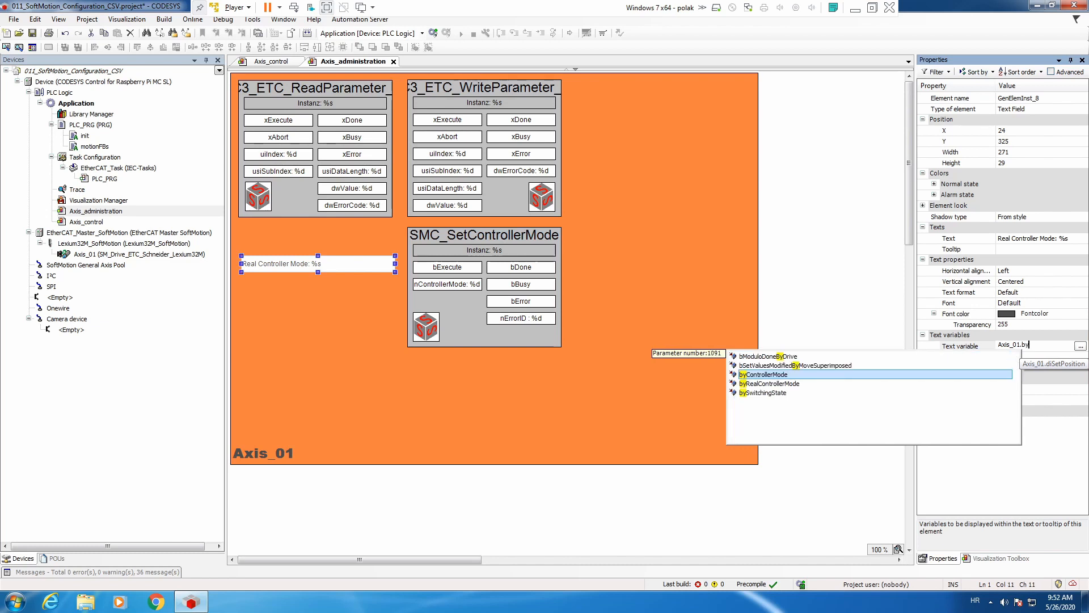
key(Down)
key(Return)
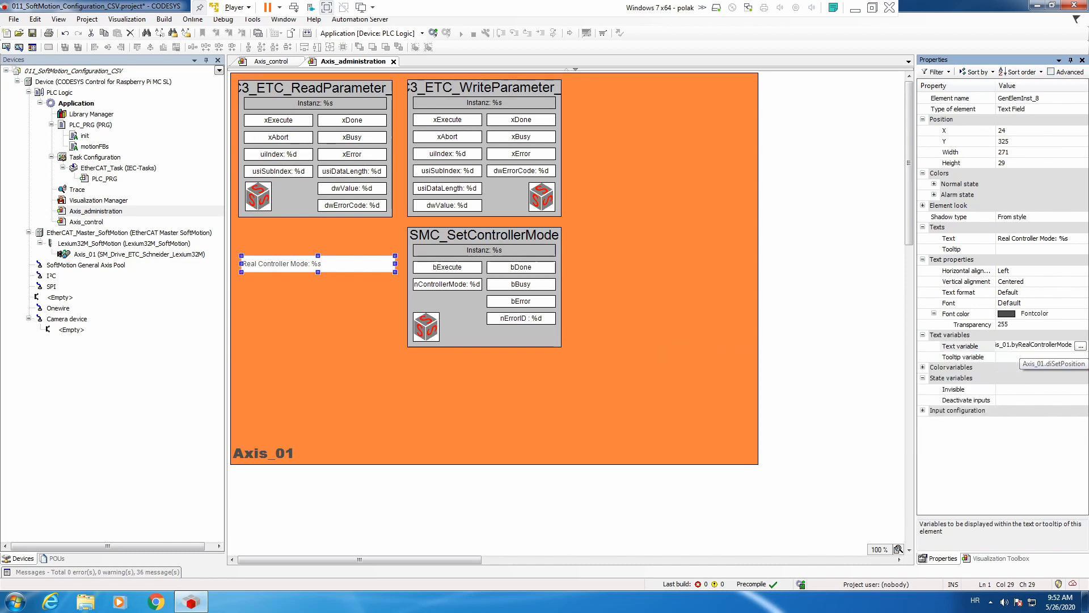
key(Return)
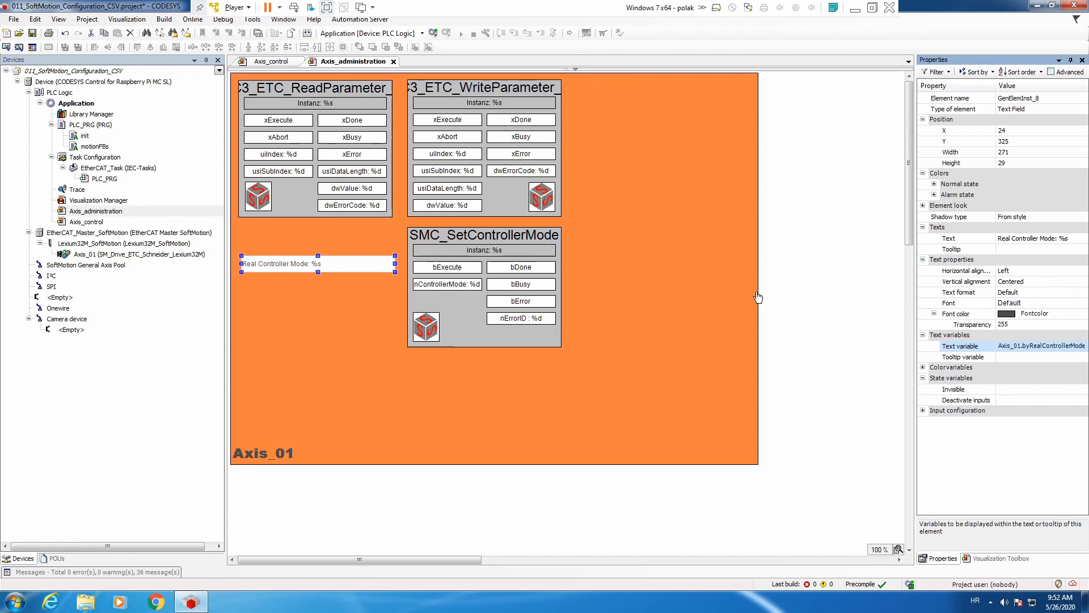
Add a variable named SMC_SetTorque_Axis_01 to the PLC_PRG declarations, after SMC_SetControllerMode_Axis_01.
click(91, 126)
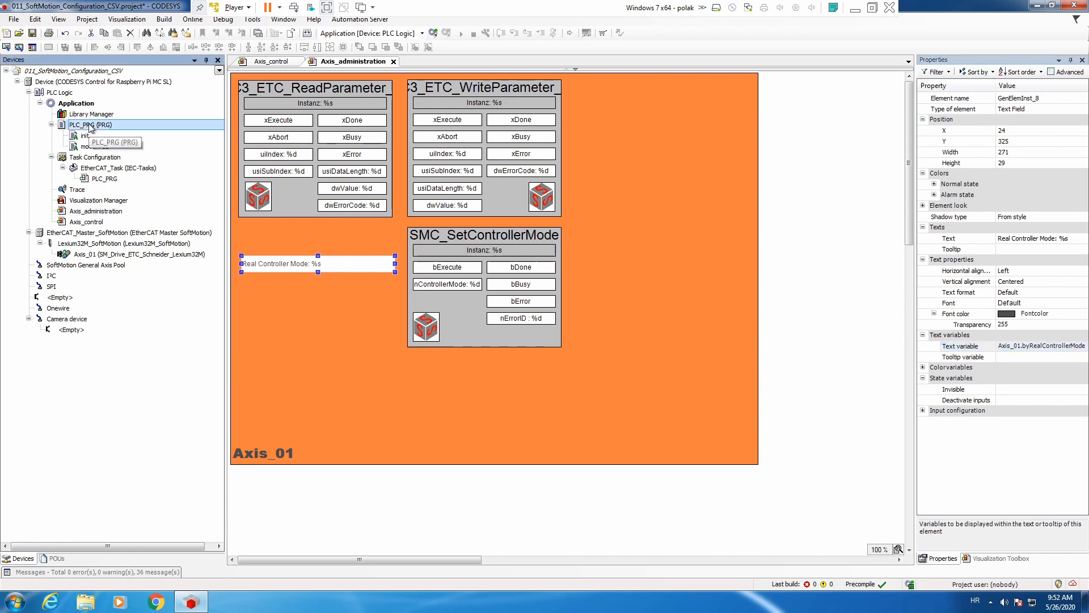
double_click(90, 126)
click(546, 275)
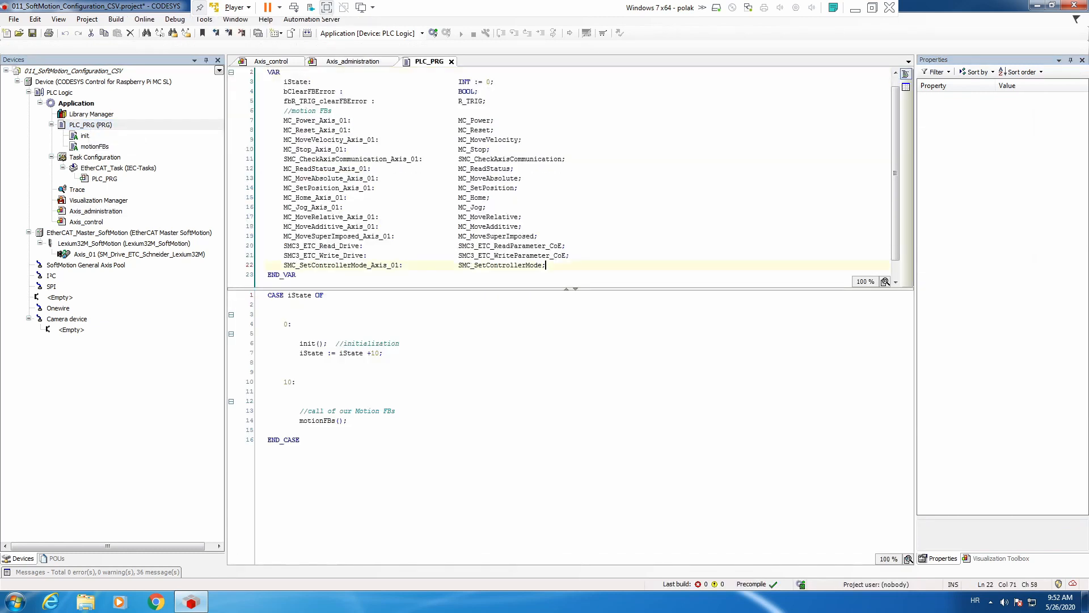
key(Return)
text(S)
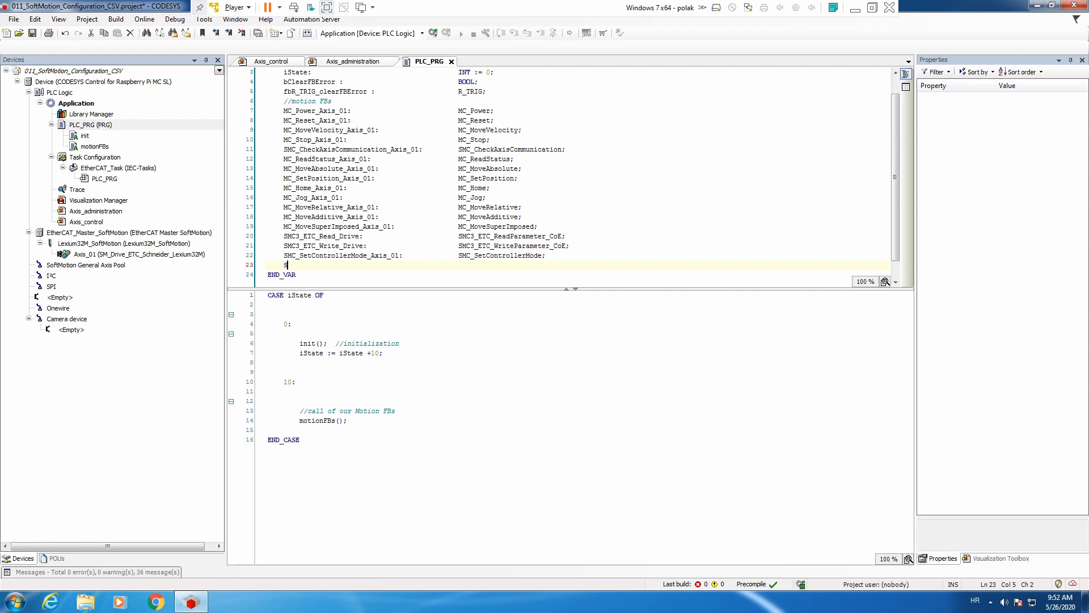
text(MC_SetTorque)
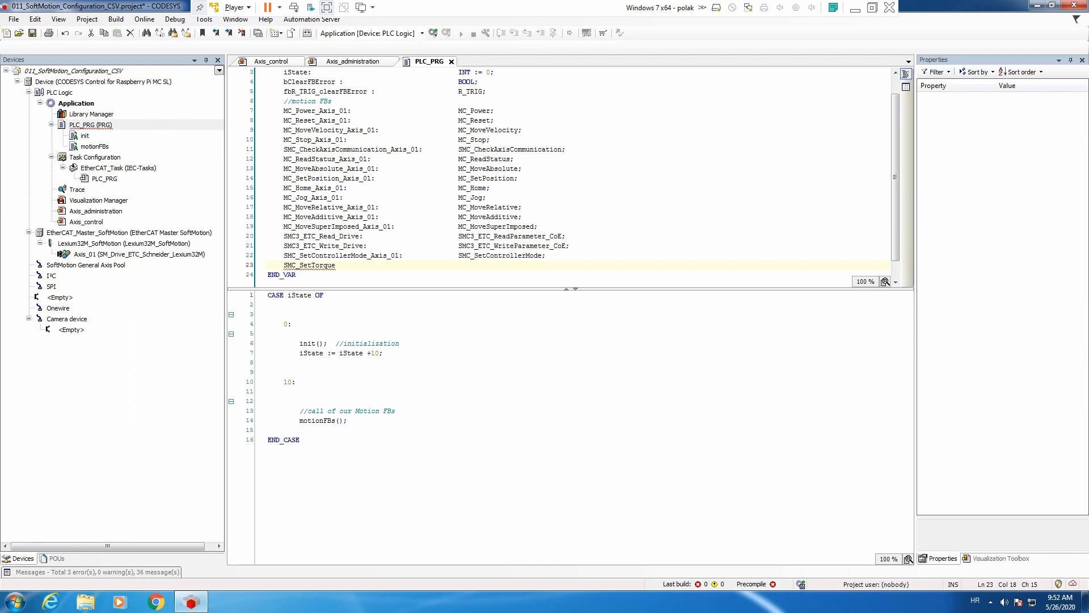
text(_Axis_01:)
Complete the SMC_SetTorque_Axis_01 declaration with the function block type SMC_SetTorque, aligned with the types above it.
key(F2)
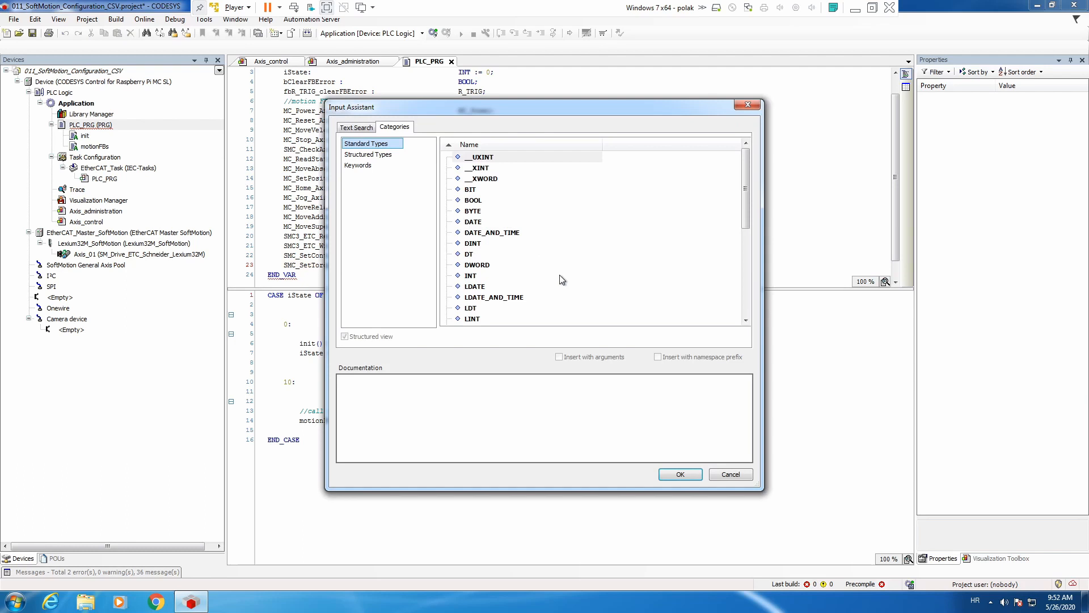
click(351, 128)
text(sm)
text(c_sett)
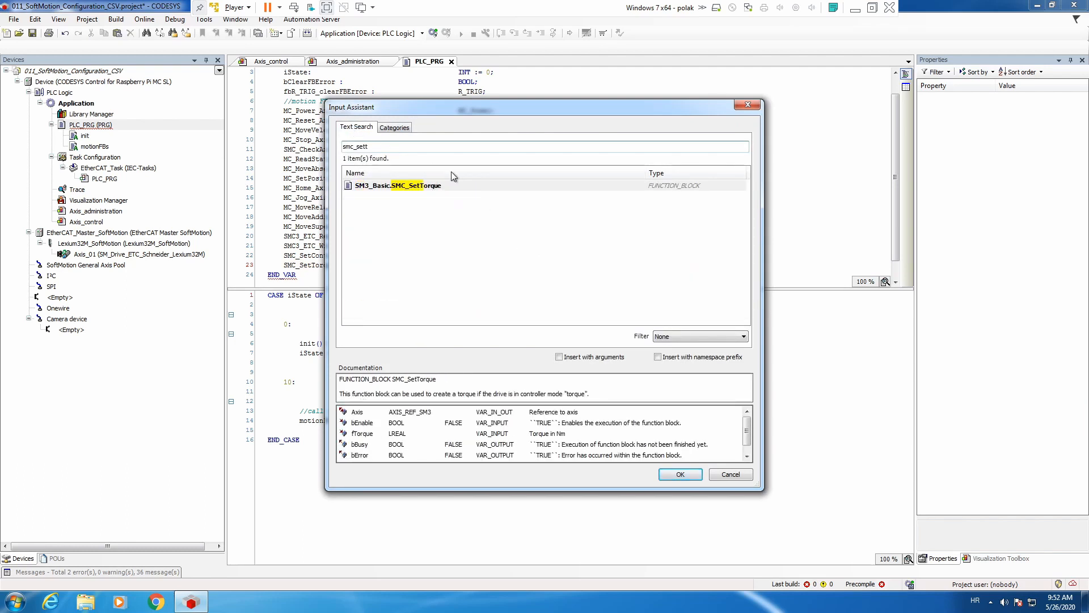
double_click(445, 190)
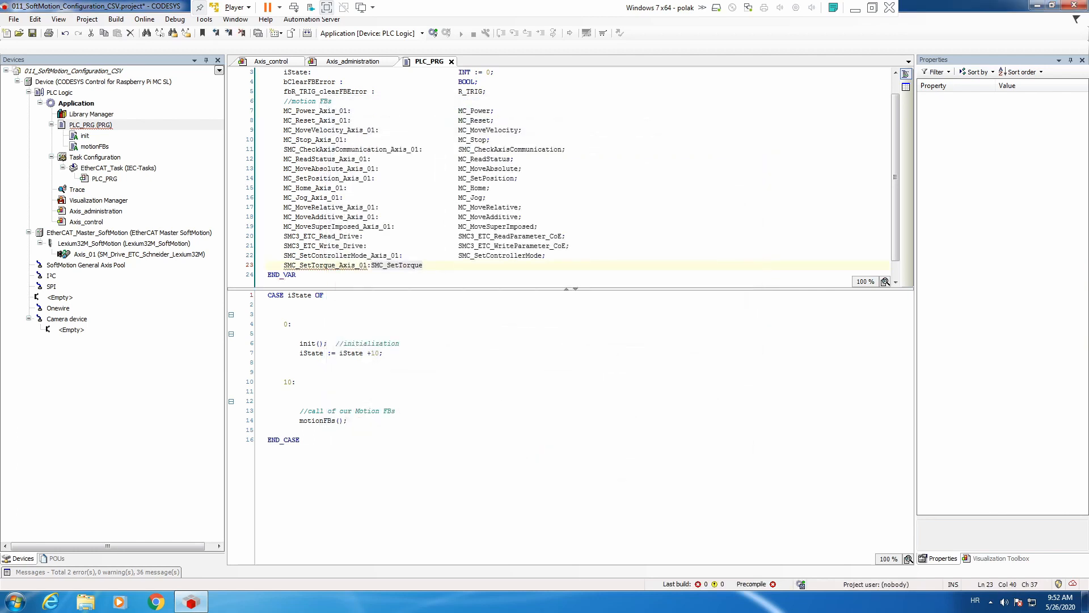
text(;)
key(Left)
key(Left)
key(Left)
key(Left)
key(Left)
key(Left)
key(Left)
key(Left)
key(Left)
key(Left)
key(Left)
key(Left)
key(Left)
key(Left)
key(Tab)
key(Tab)
key(Tab)
key(Tab)
key(Tab)
key(Tab)
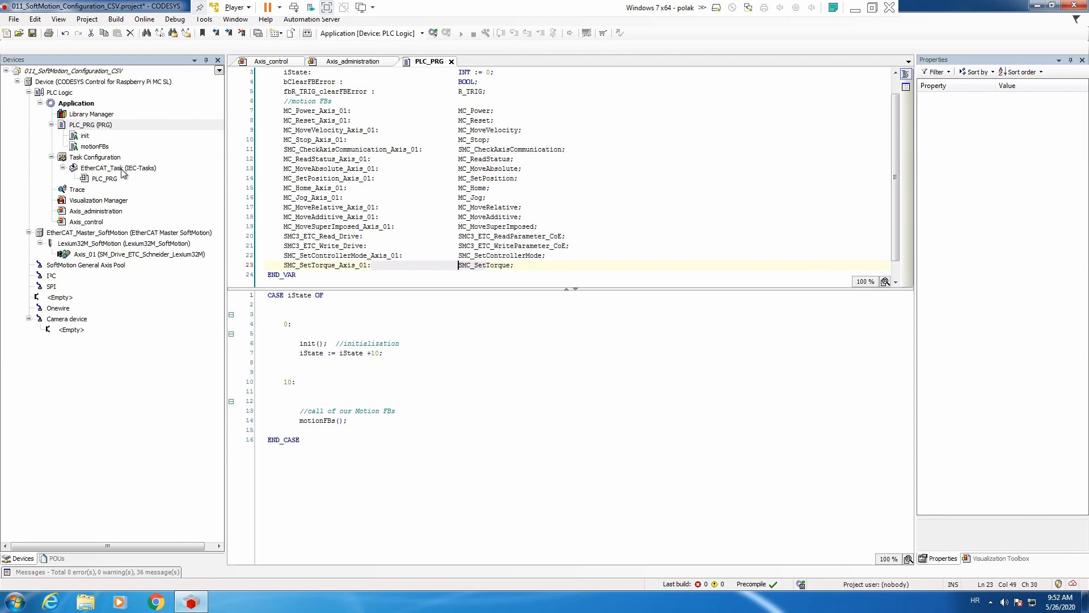
Insert the SMC_SetTorque_Axis_01 instance call with arguments into the motionFBs action, after the SMC_SetControllerMode_Axis_01 call.
double_click(110, 149)
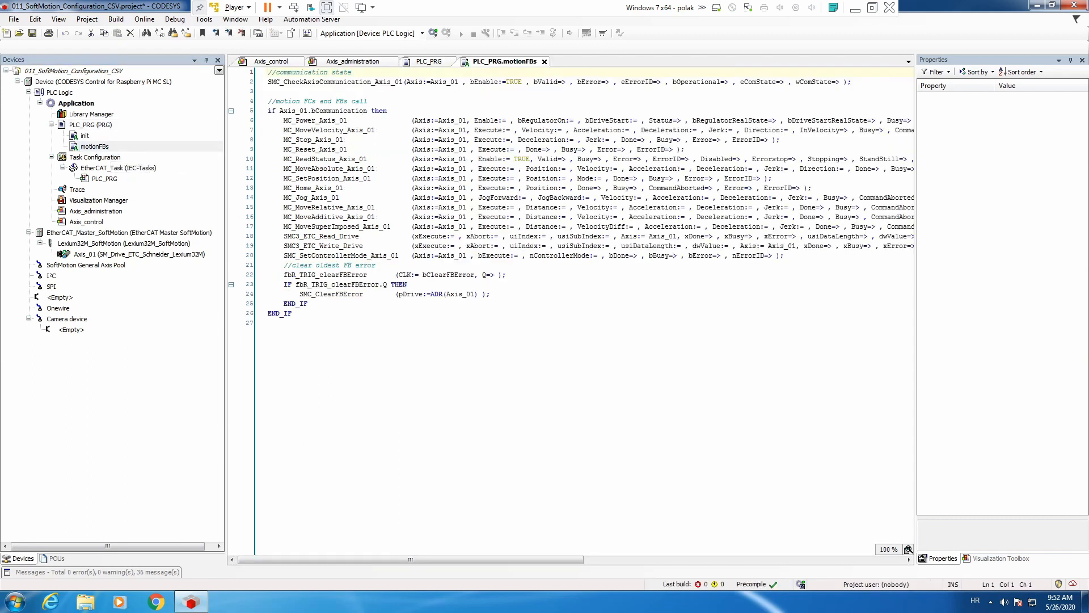
key(Return)
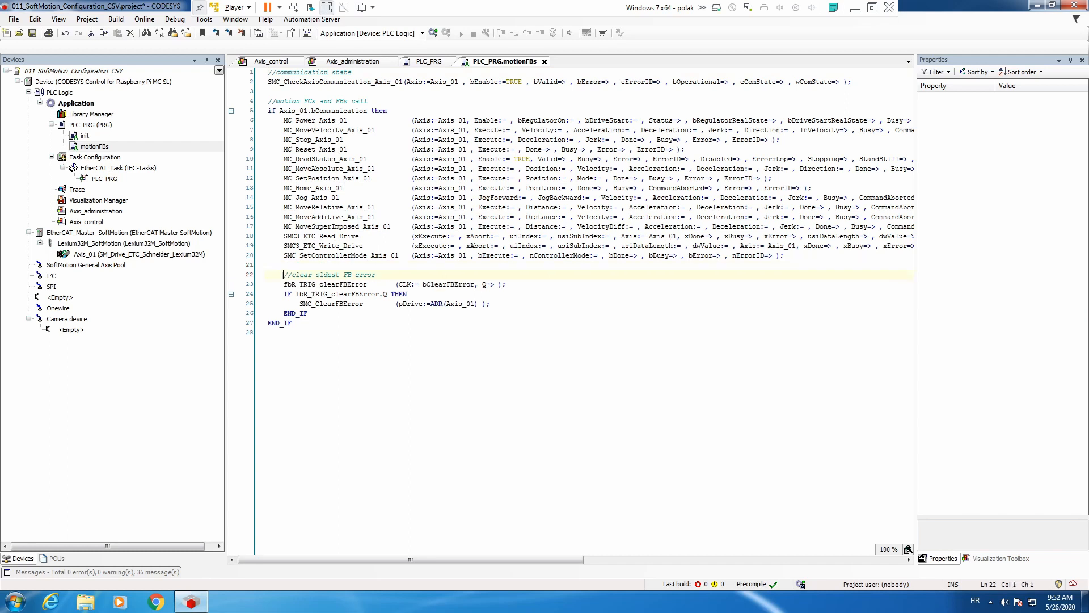
key(F2)
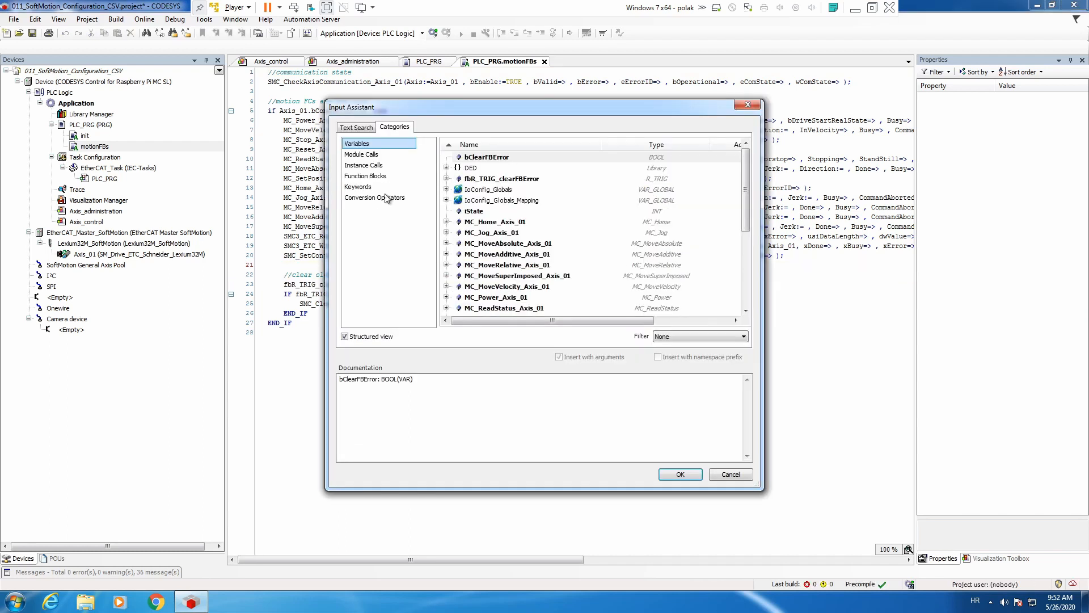
click(385, 166)
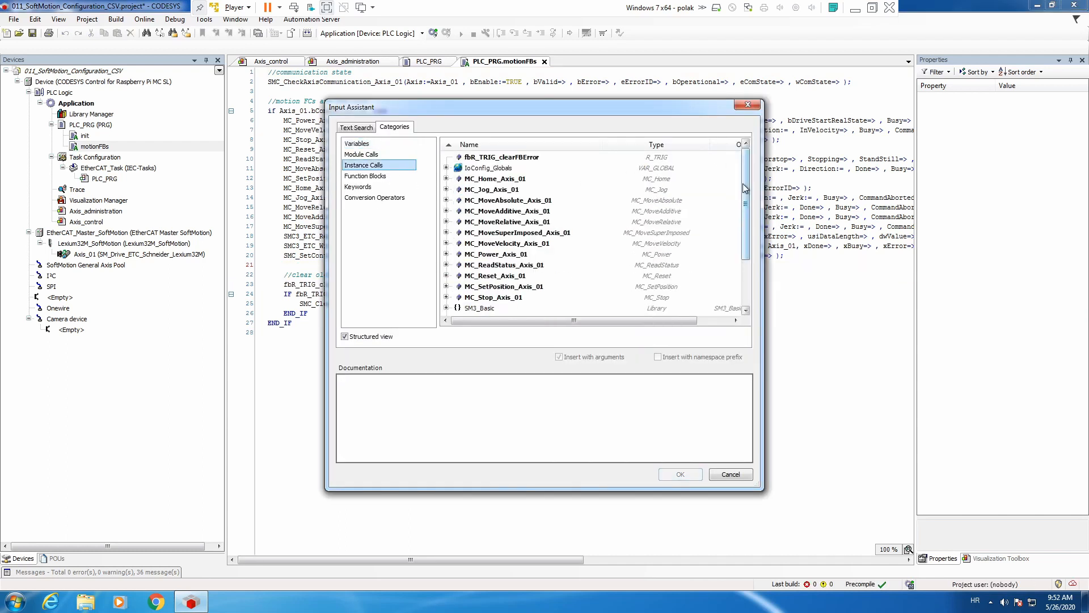
scroll(722, 264, down, 3)
click(511, 276)
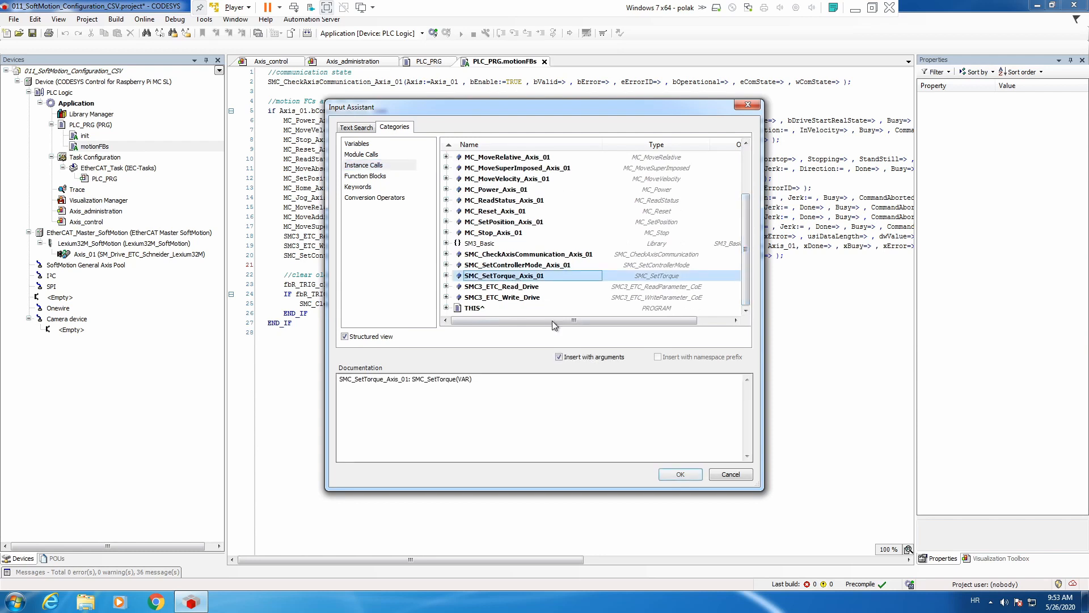
click(680, 473)
click(284, 275)
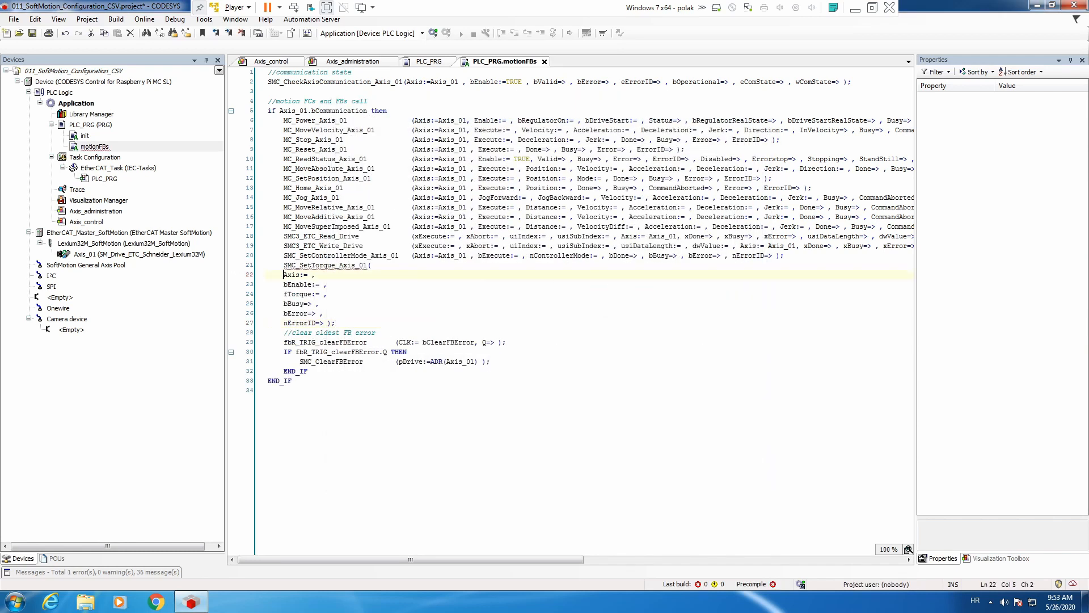
Join the arguments of the SMC_SetTorque_Axis_01 call in motionFBs onto a single line.
key(BackSpace)
key(BackSpace)
click(284, 275)
key(BackSpace)
key(BackSpace)
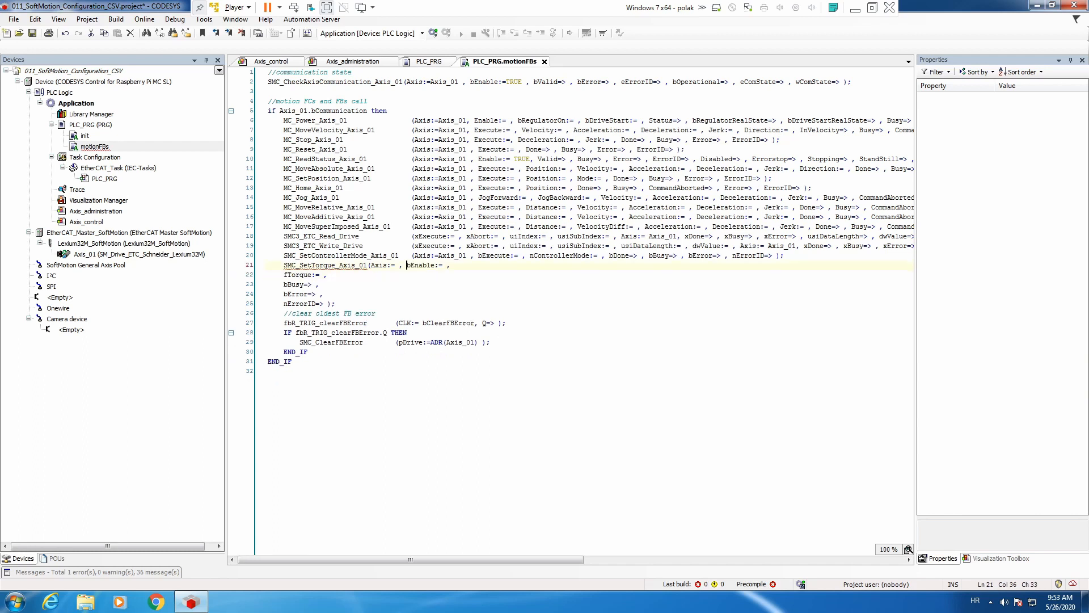
click(283, 275)
key(BackSpace)
key(BackSpace)
click(284, 275)
key(BackSpace)
key(BackSpace)
click(284, 275)
key(BackSpace)
key(BackSpace)
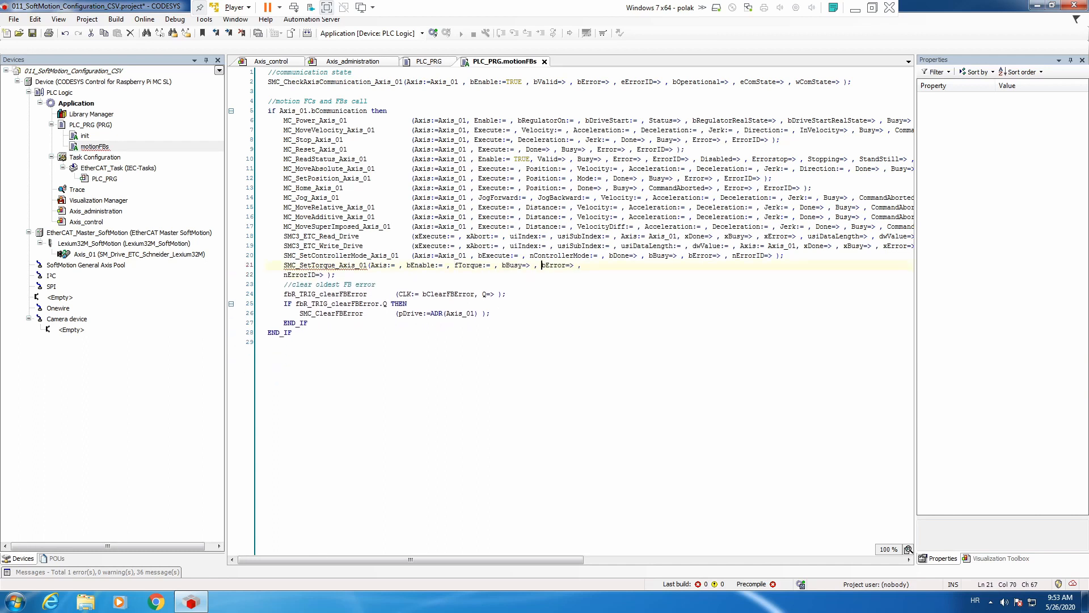
click(284, 274)
key(BackSpace)
key(BackSpace)
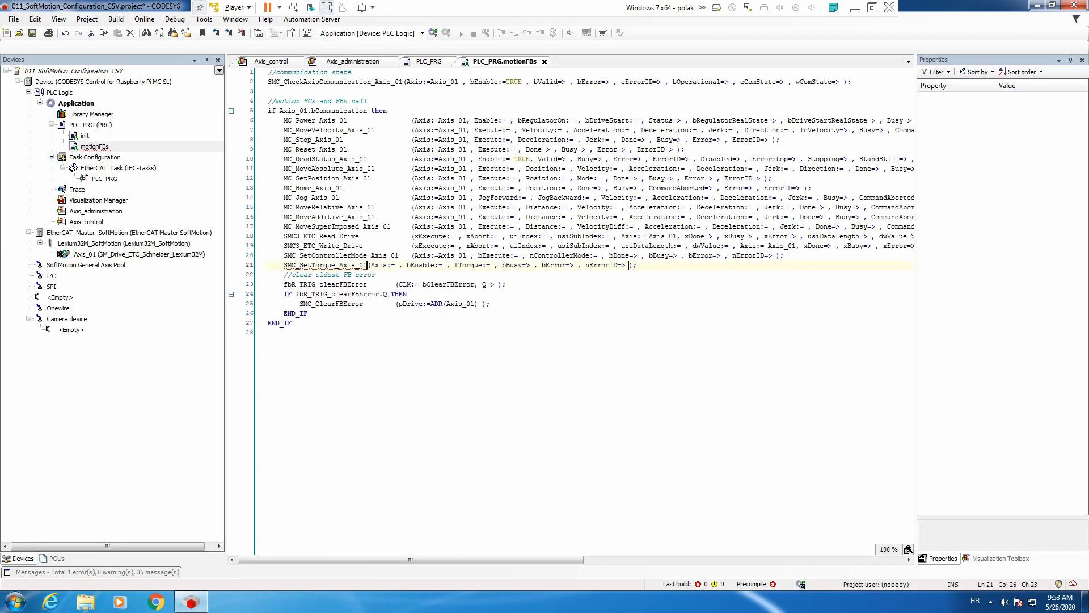
Align the SMC_SetTorque_Axis_01 argument list with the calls above and assign Axis_01 to its Axis input.
click(368, 265)
key(Tab)
key(Tab)
key(Tab)
click(451, 255)
double_click(451, 255)
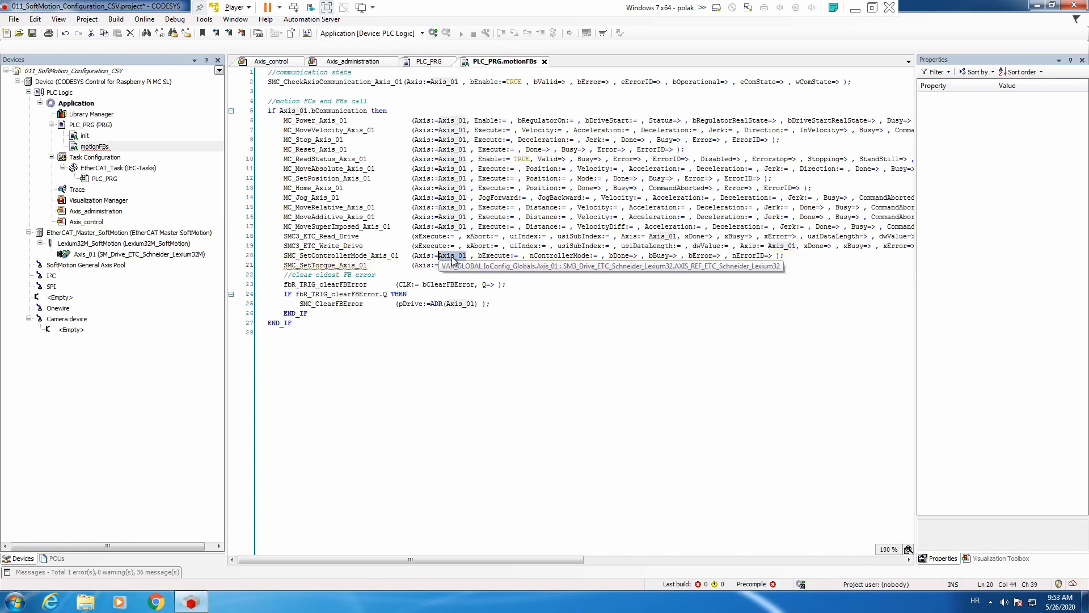
key(ctrl+c)
click(438, 265)
key(ctrl+v)
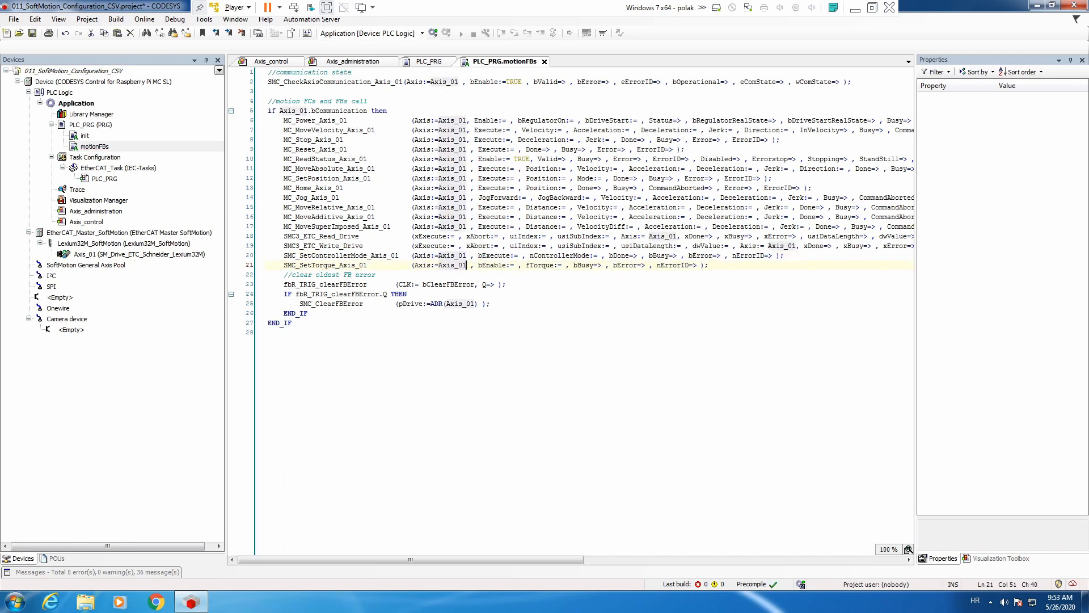
Add a frame showing VISU_SMC_SetTorque to the Axis_administration visualization, beside the SMC_SetControllerMode block.
click(354, 62)
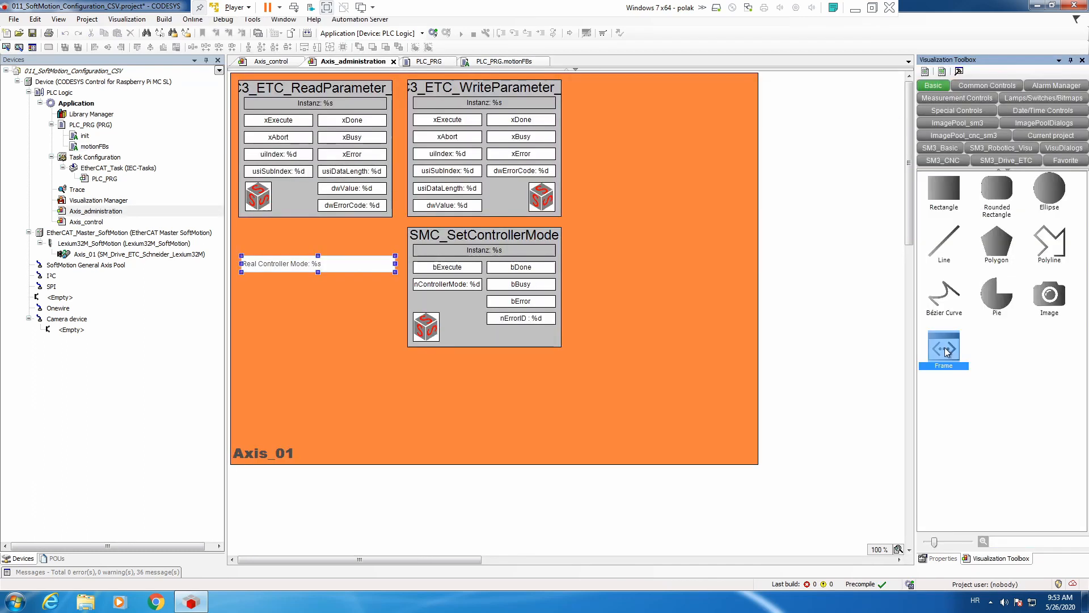
drag(945, 348, 612, 238)
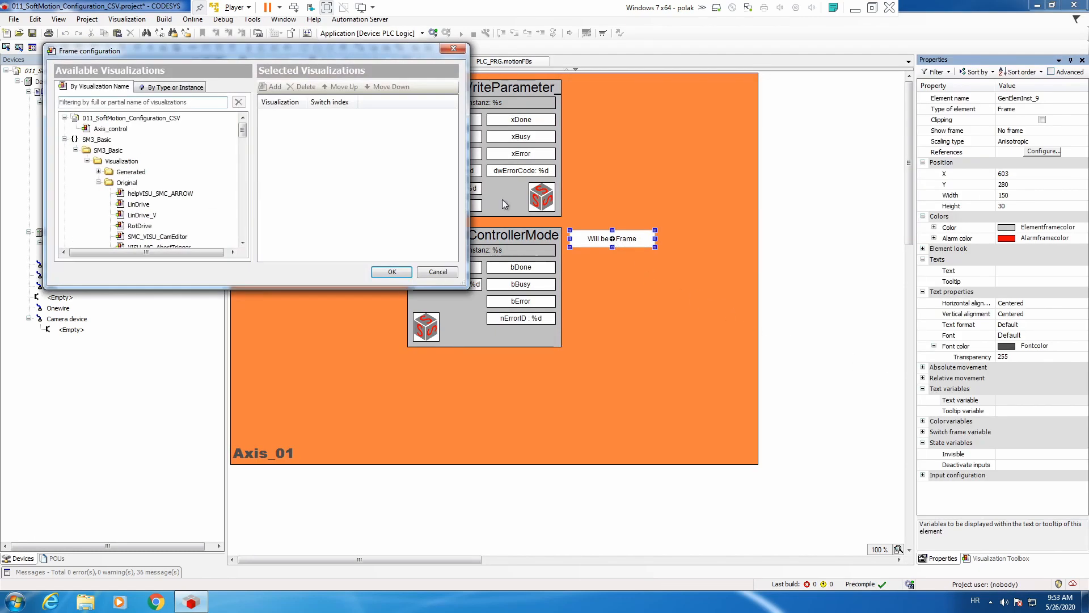
text(smc)
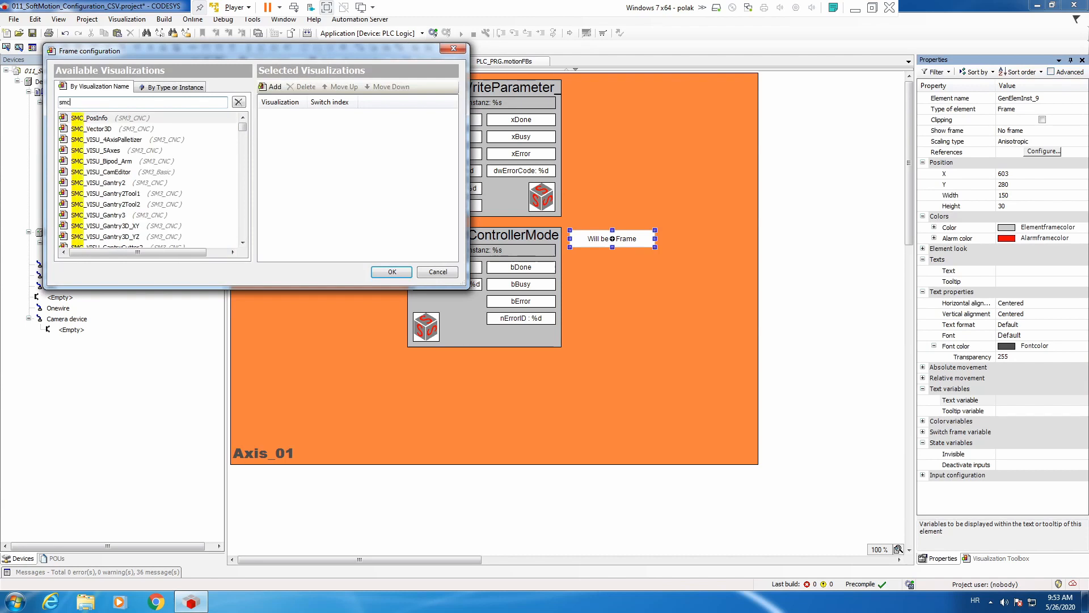
text(_sett)
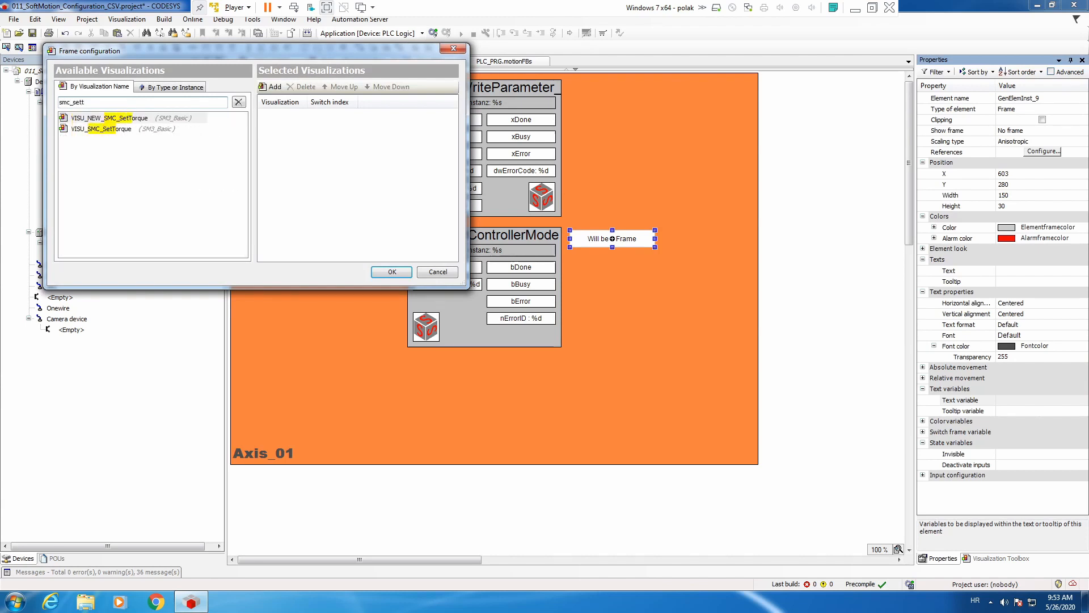
double_click(121, 129)
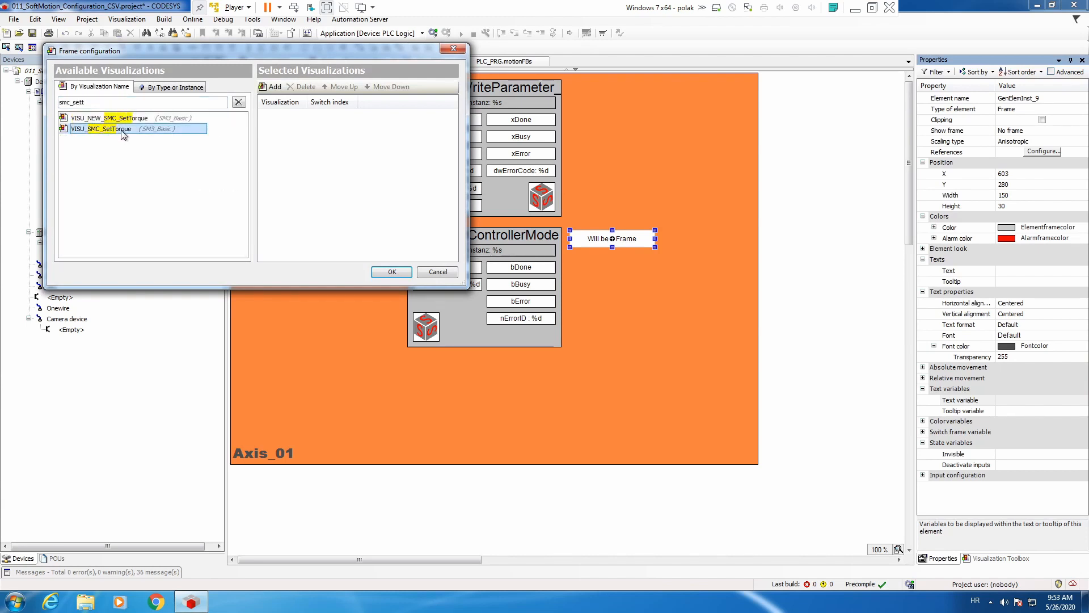
click(376, 275)
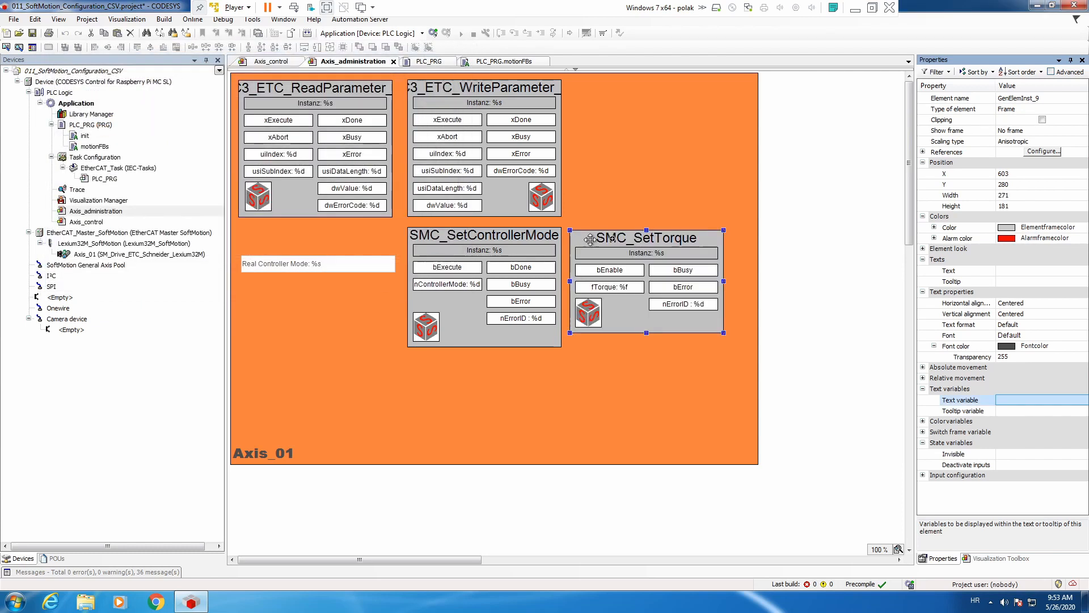
Assign PLC_PRG.SMC_SetTorque_Axis_01 to the m_Input_FB reference of the SMC_SetTorque frame.
click(924, 152)
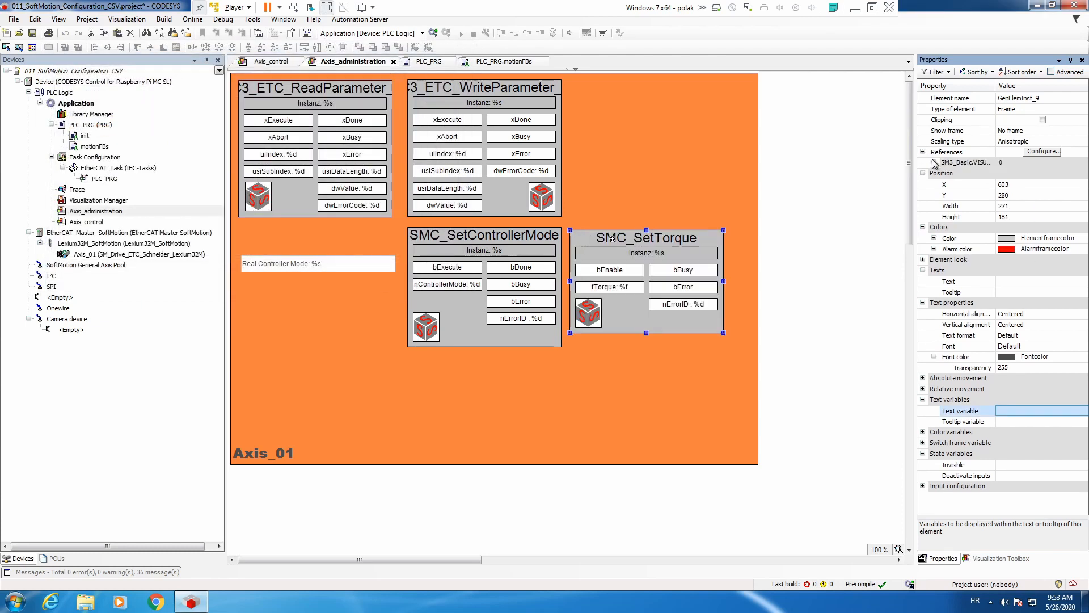
click(934, 163)
click(1028, 175)
click(1083, 173)
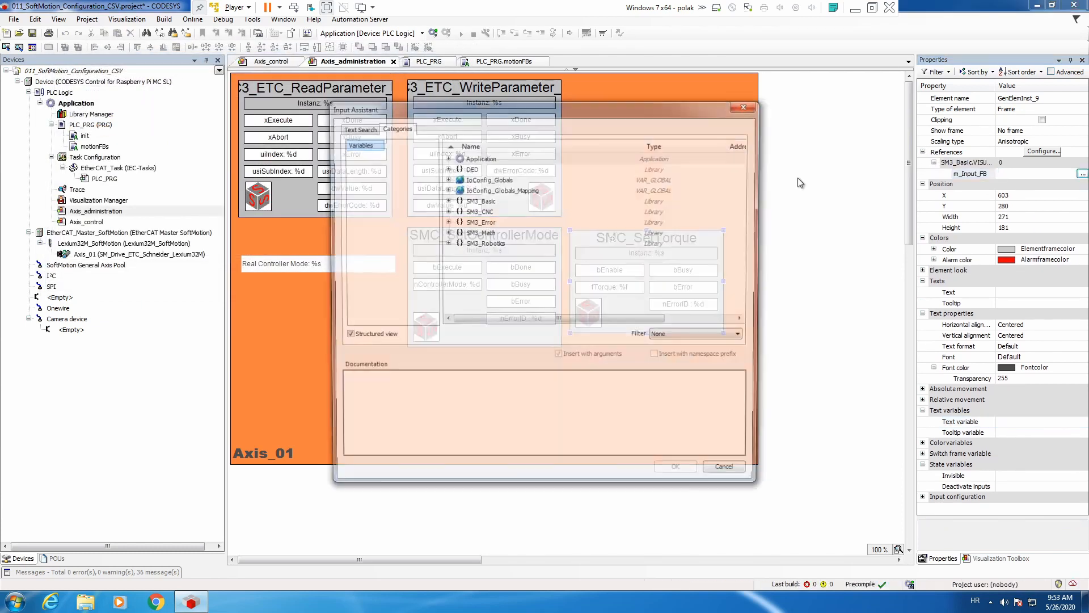
click(446, 157)
click(457, 168)
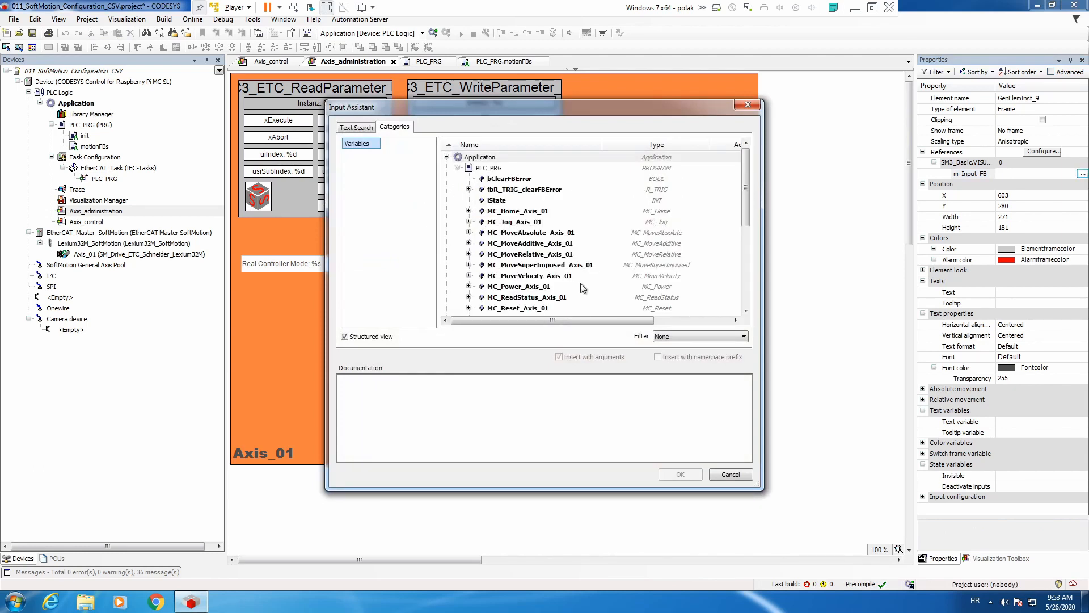
click(547, 290)
scroll(547, 292, down, 1)
scroll(548, 292, down, 3)
click(539, 232)
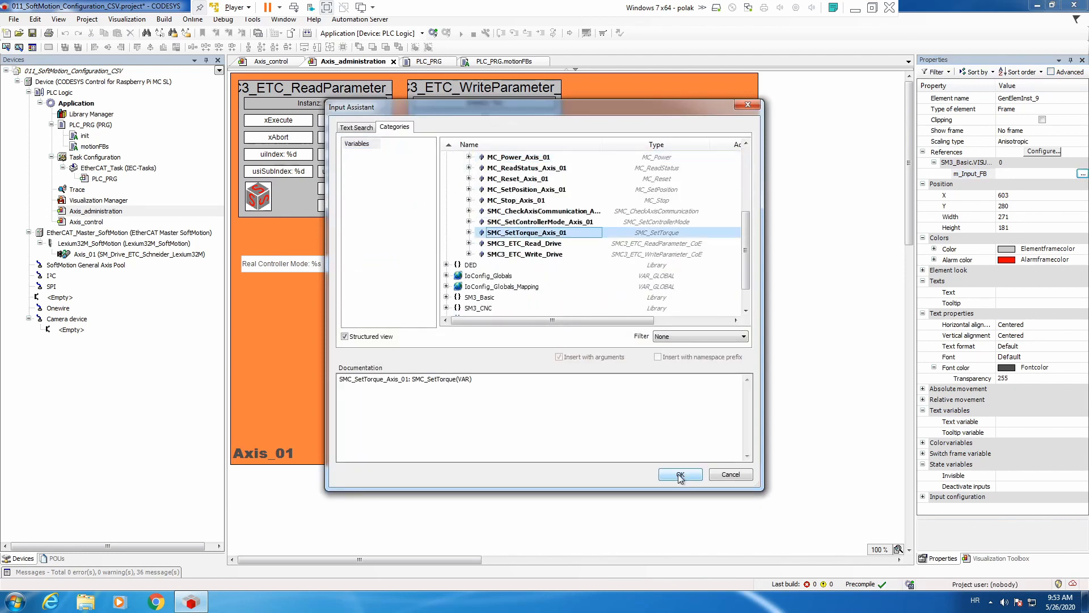
click(680, 475)
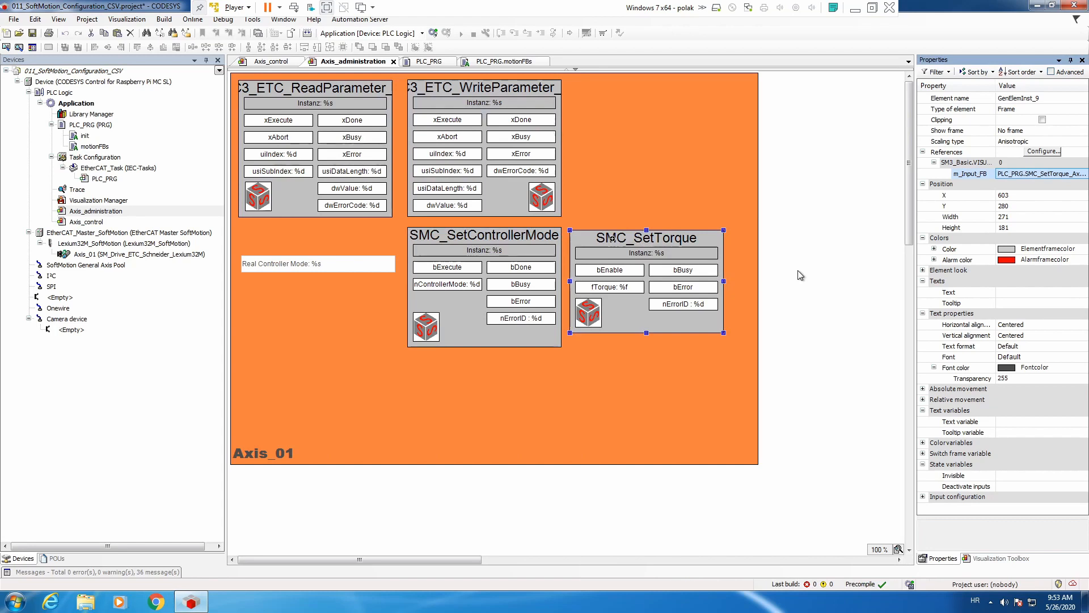
Log in to the device, load the changed application onto it and start the application.
click(432, 33)
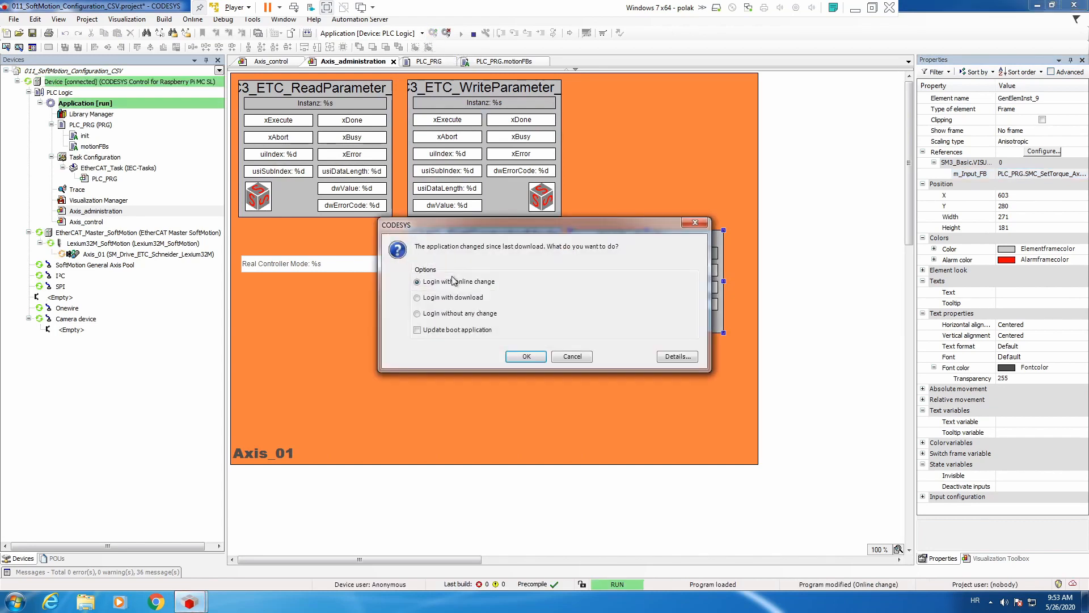
click(527, 357)
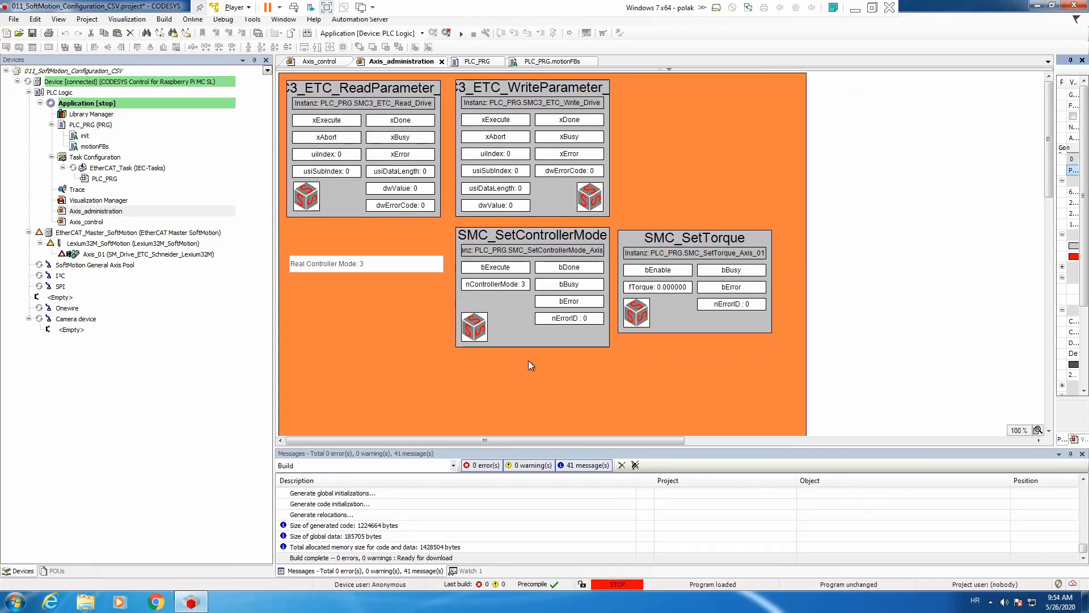
click(461, 34)
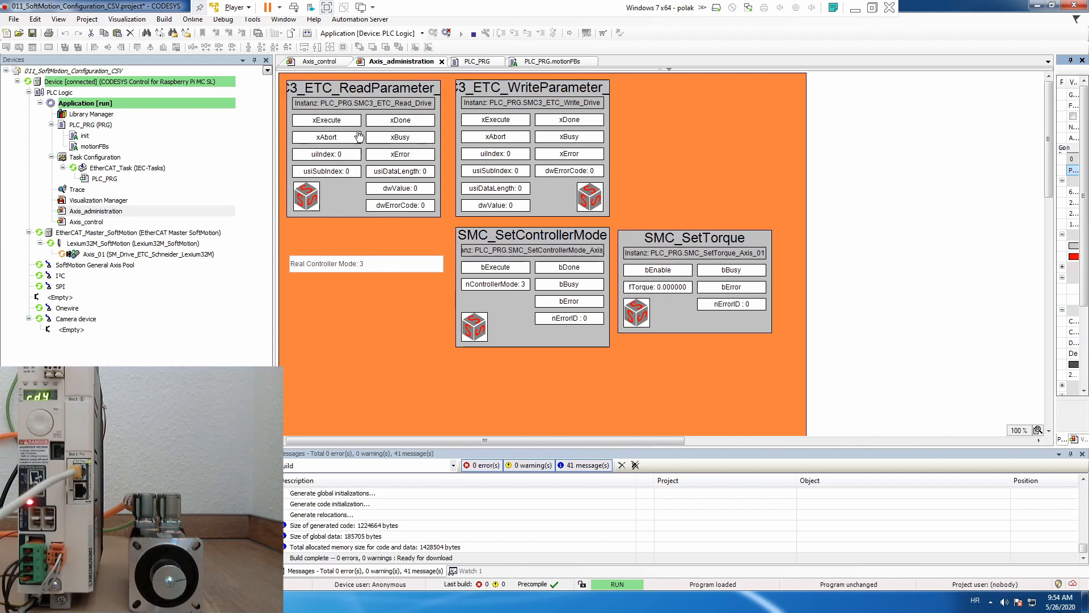
In the Axis_control visualization, power the axis by activating Enable, bDriveStart and bRegulatorOn of MC_Power.
click(324, 63)
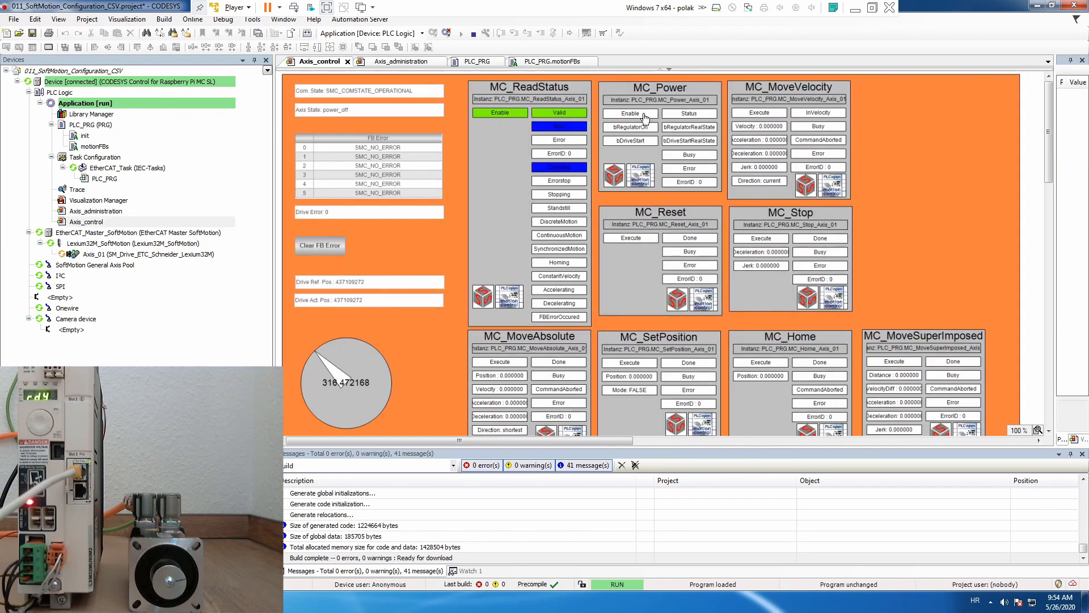
click(645, 115)
click(644, 141)
click(645, 127)
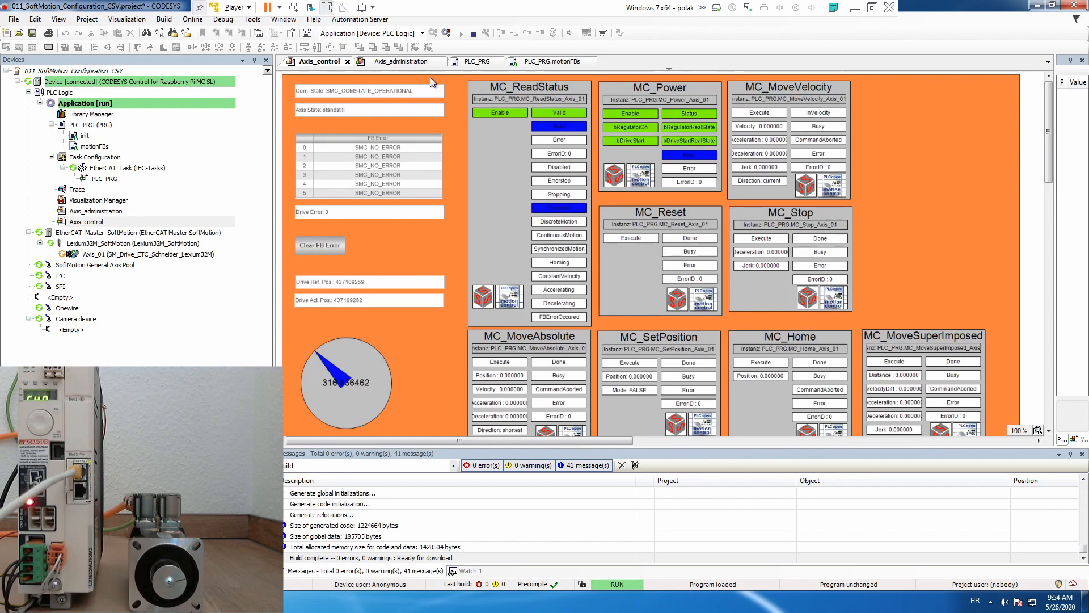
In Axis_administration, read the drive parameter with uiIndex 16#300d and usiSubIndex 16#16 using the ReadParameter block.
click(404, 62)
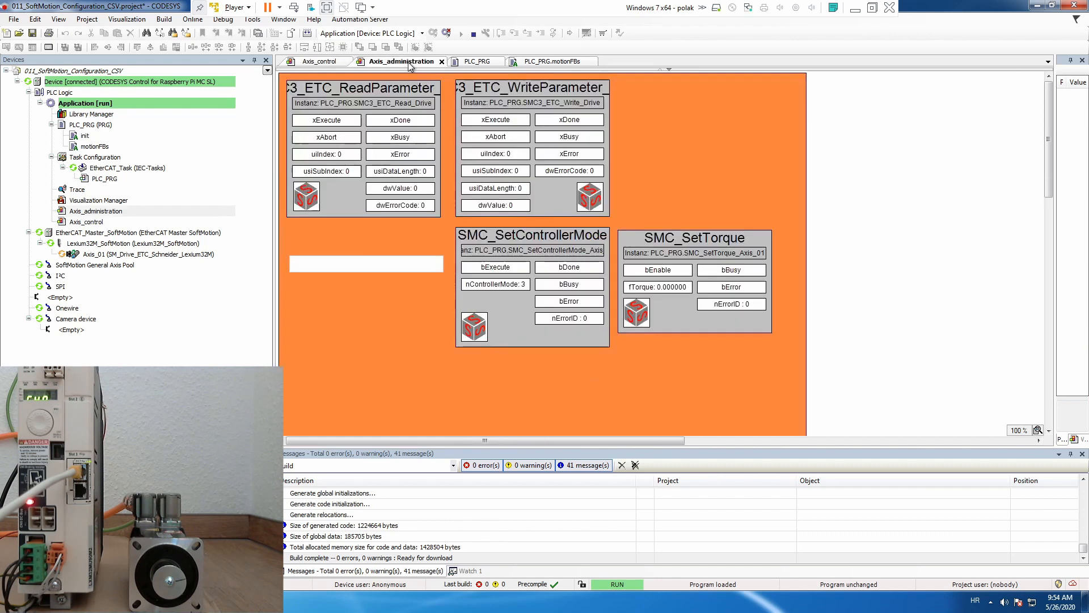
click(352, 156)
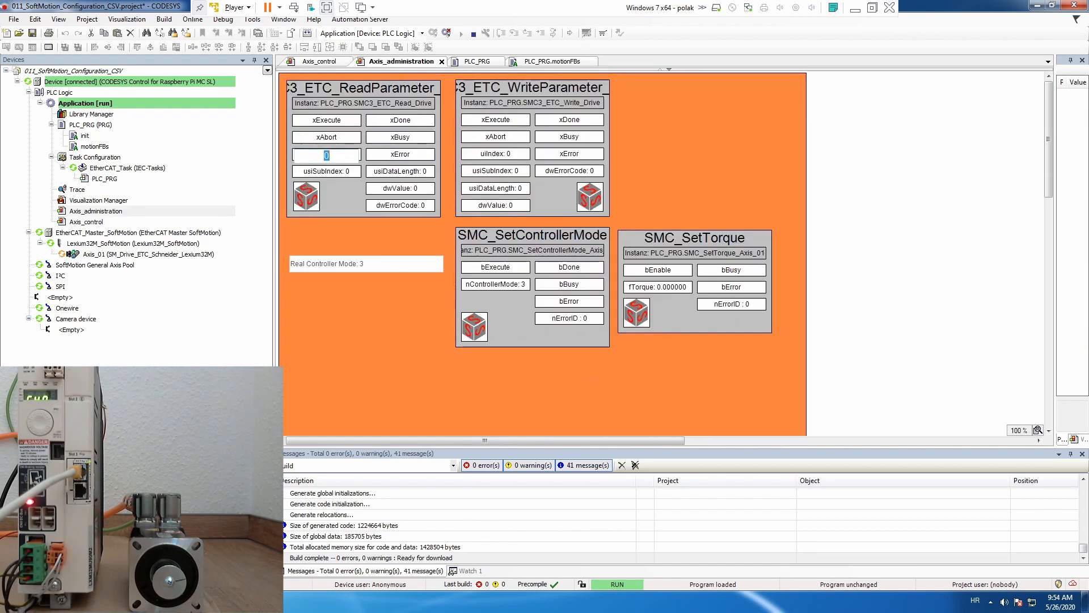
text(16#300d)
key(Return)
click(337, 172)
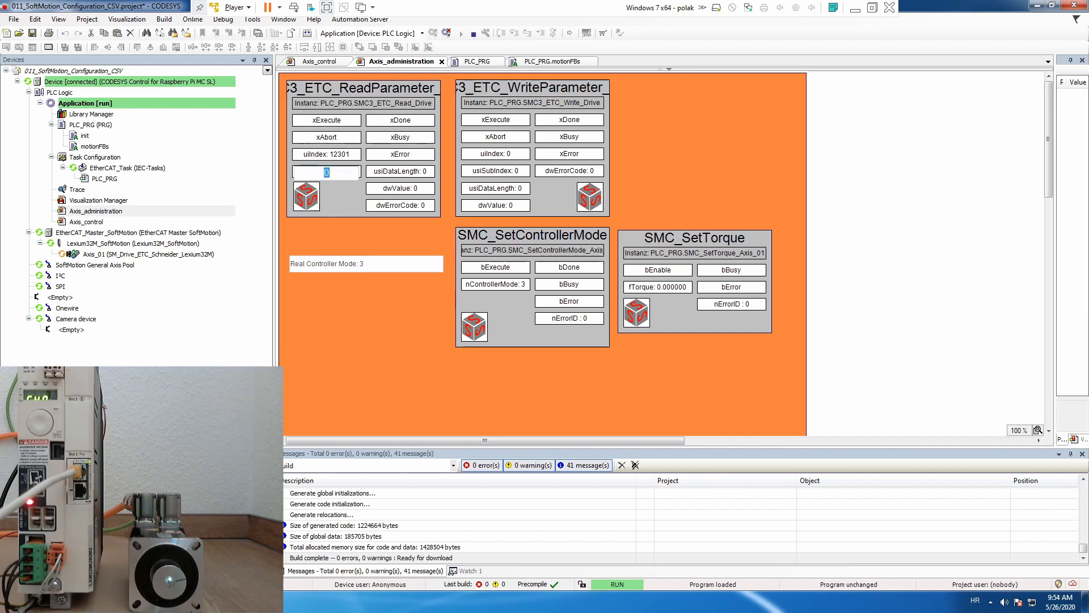
text(16#16)
key(Return)
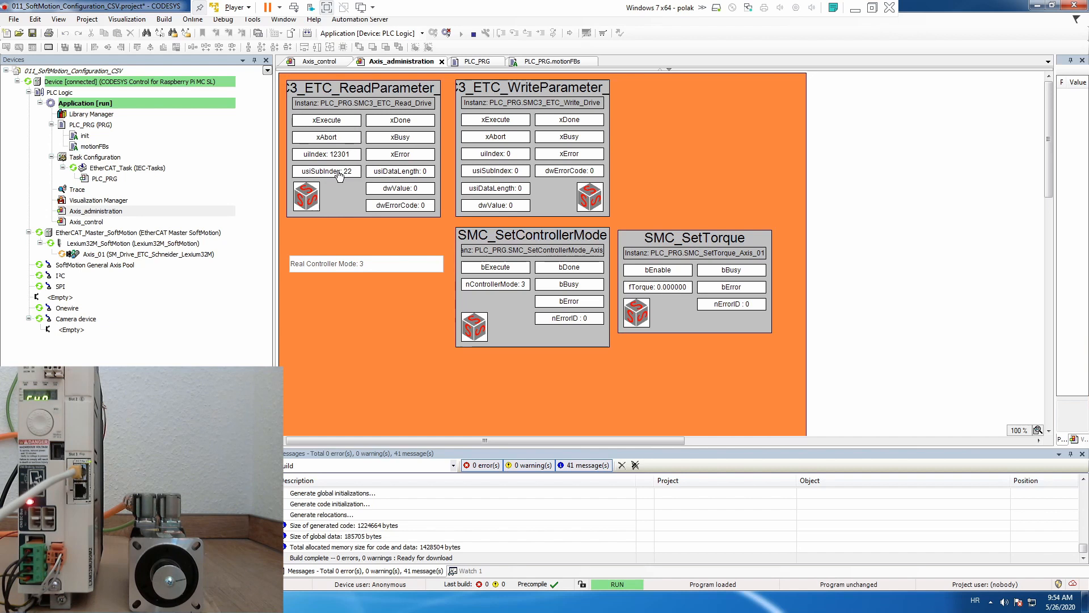
click(338, 124)
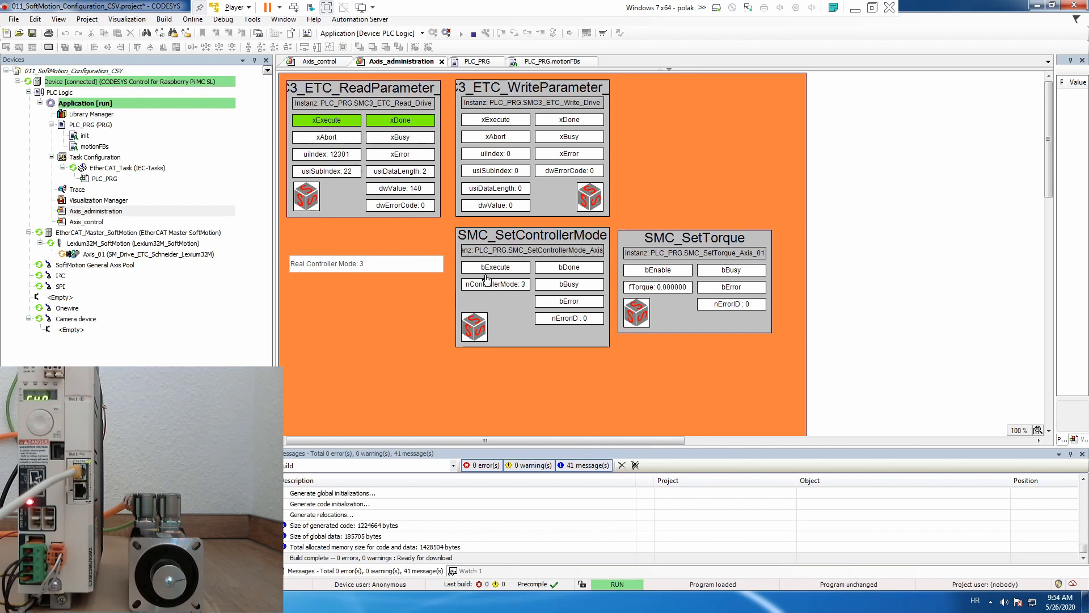
Switch the axis to nControllerMode 1 with SMC_SetControllerMode, and reset its bExecute input.
click(523, 288)
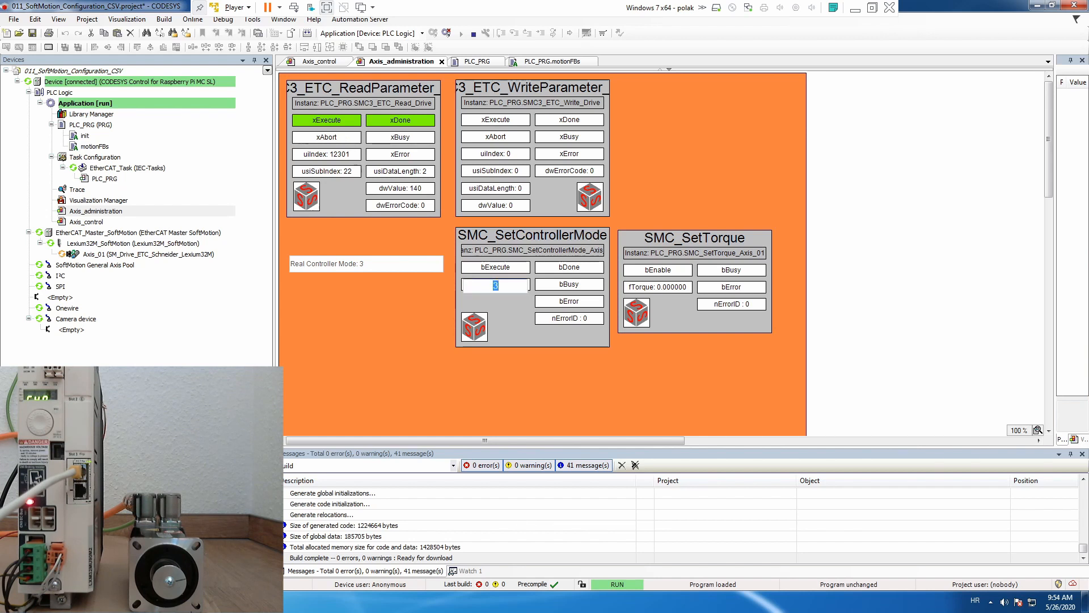
text(1)
key(Return)
click(515, 273)
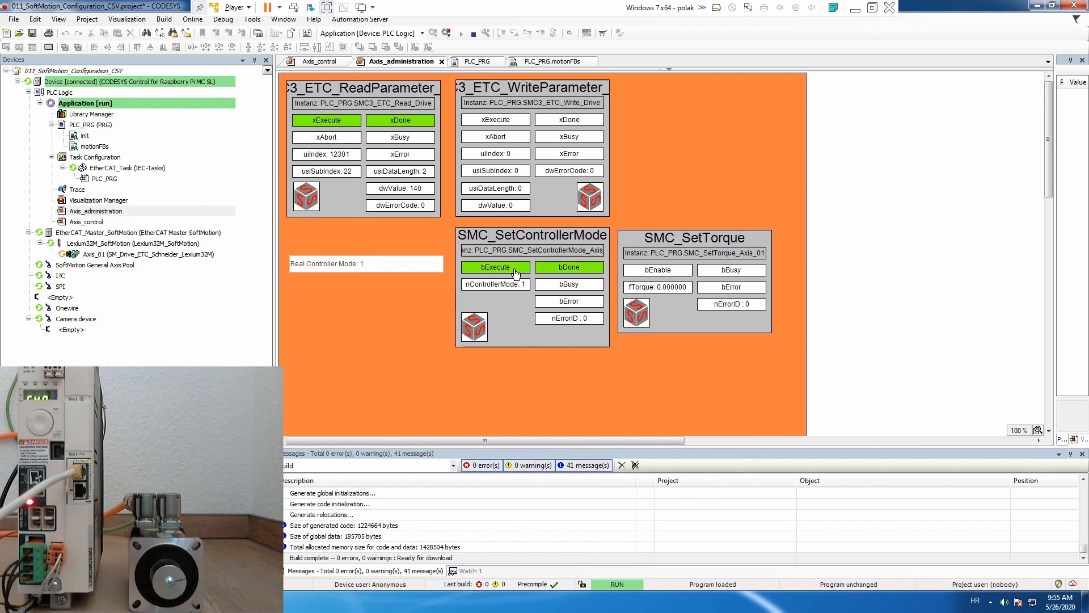
click(515, 274)
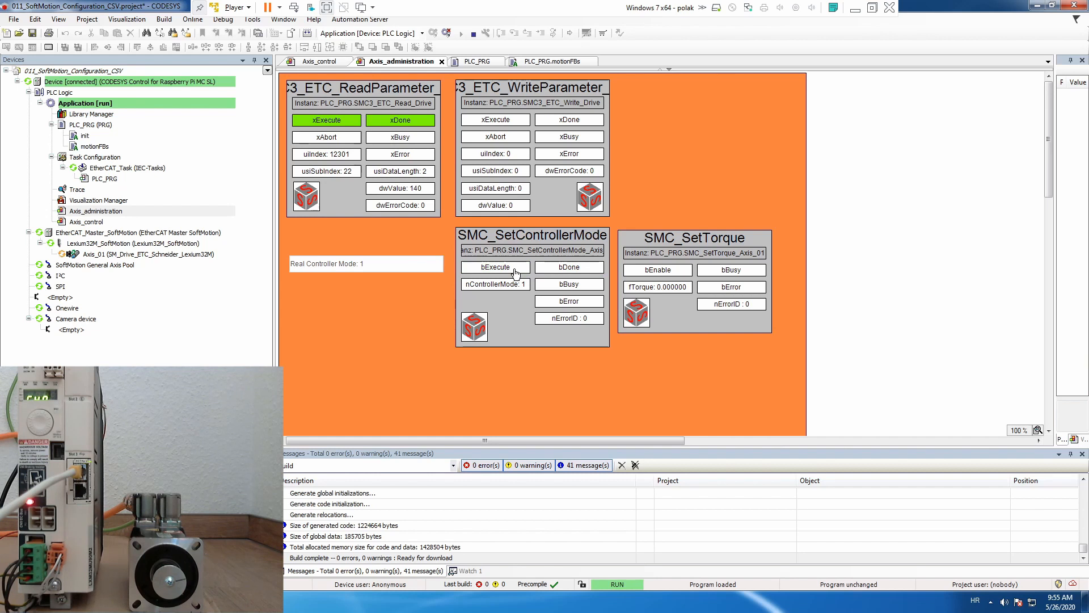
Set fTorque of SMC_SetTorque to 0.03 and activate its bEnable input.
click(683, 289)
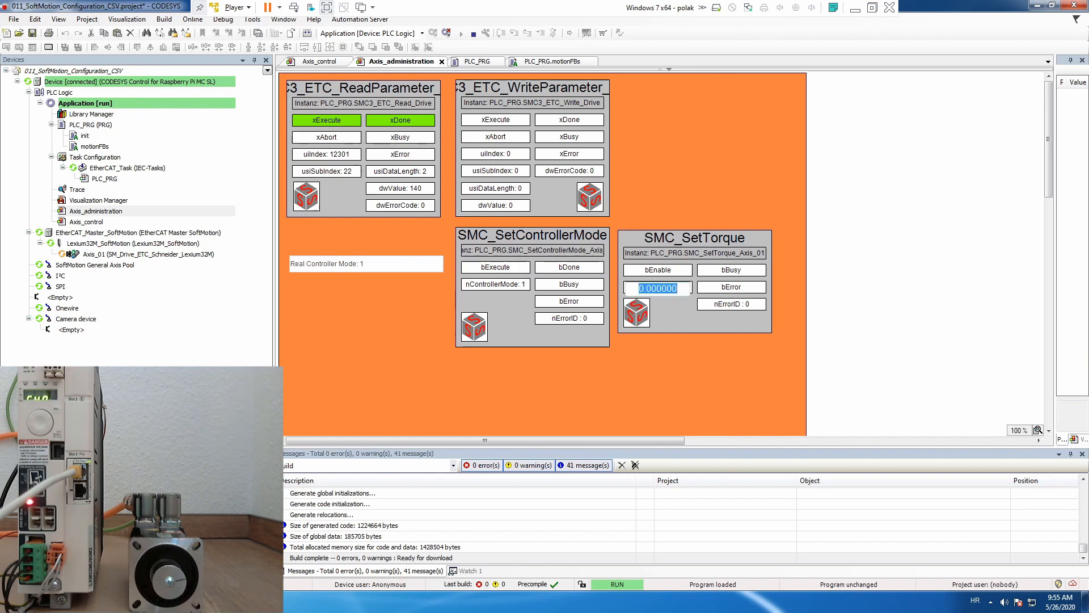
text(0.03)
key(Return)
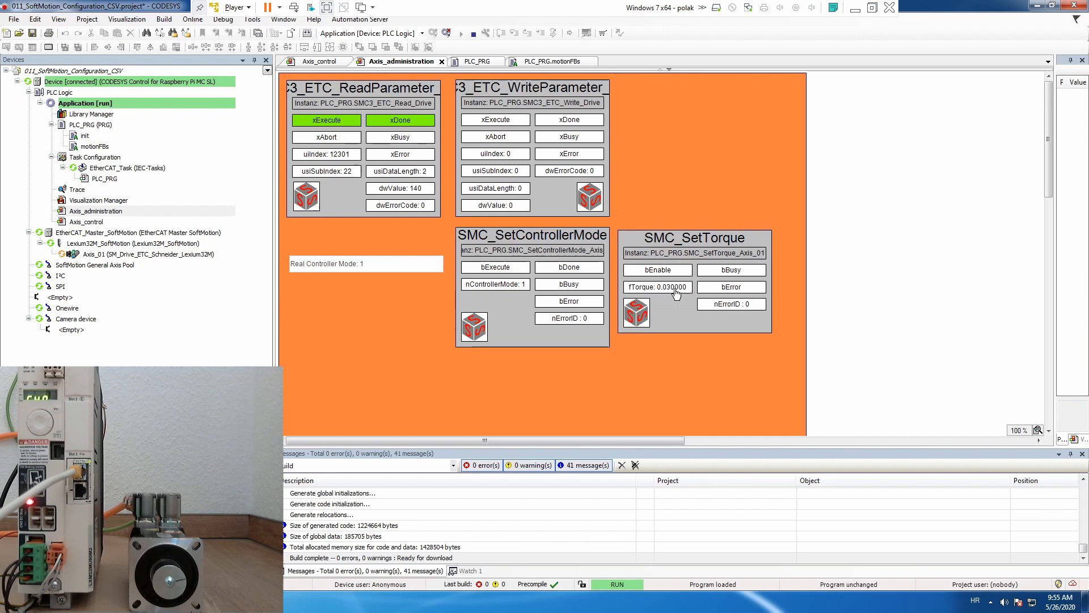
click(674, 277)
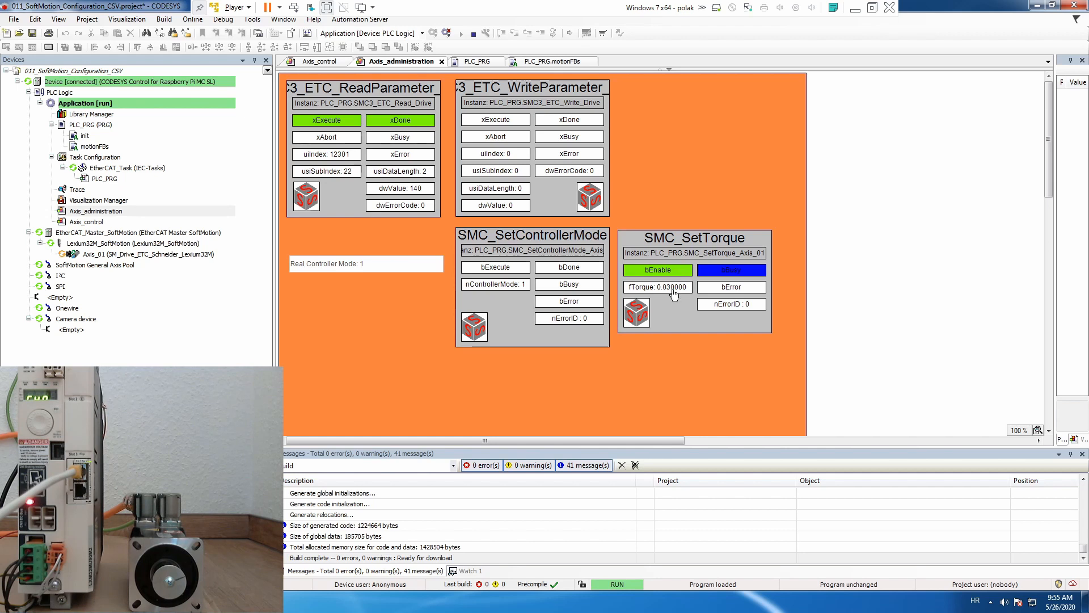
Raise the fTorque value of the enabled SMC_SetTorque block to 0.04.
click(674, 294)
click(657, 288)
key(BackSpace)
text(4)
key(Return)
Open the Windows Calculator, move it clear of the SMC_SetTorque block, and divide 0.04 by 1.4.
key(super)
text(calc)
key(Return)
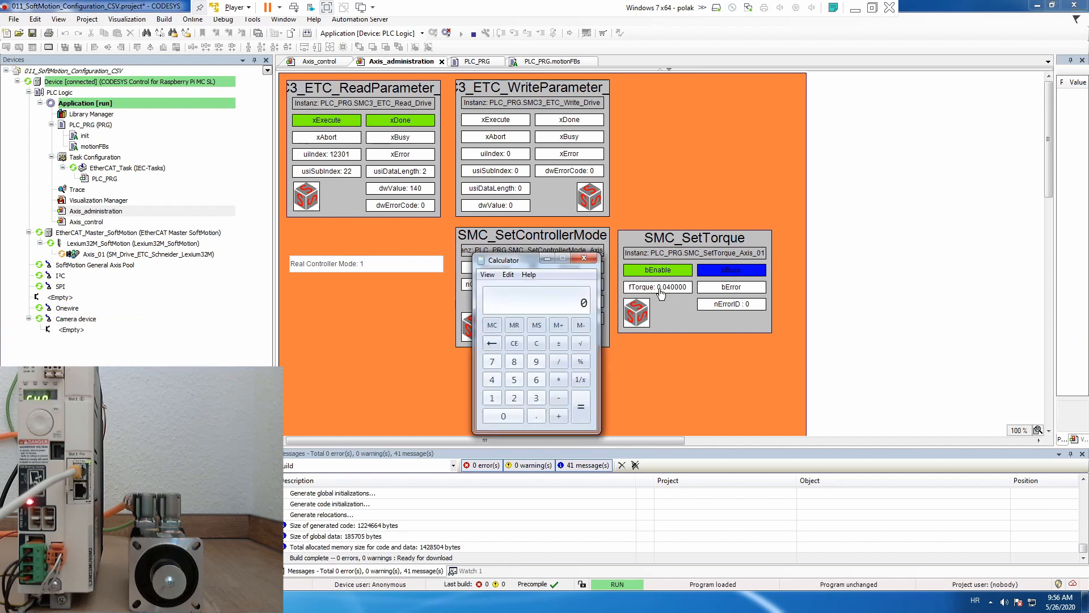
drag(515, 266, 400, 262)
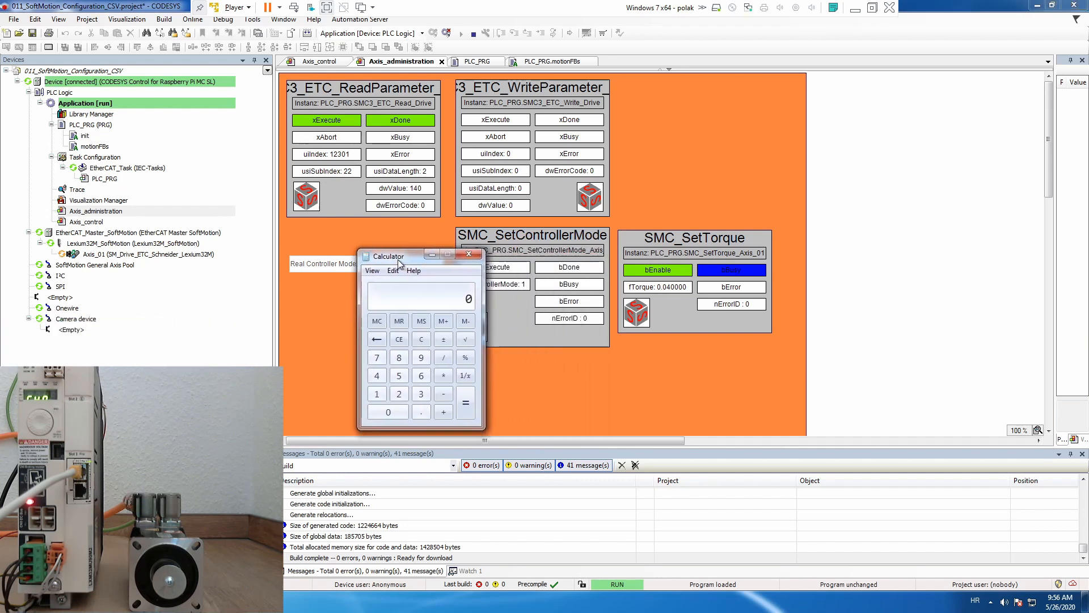
text(.04)
key(slash)
text(1.4)
key(Return)
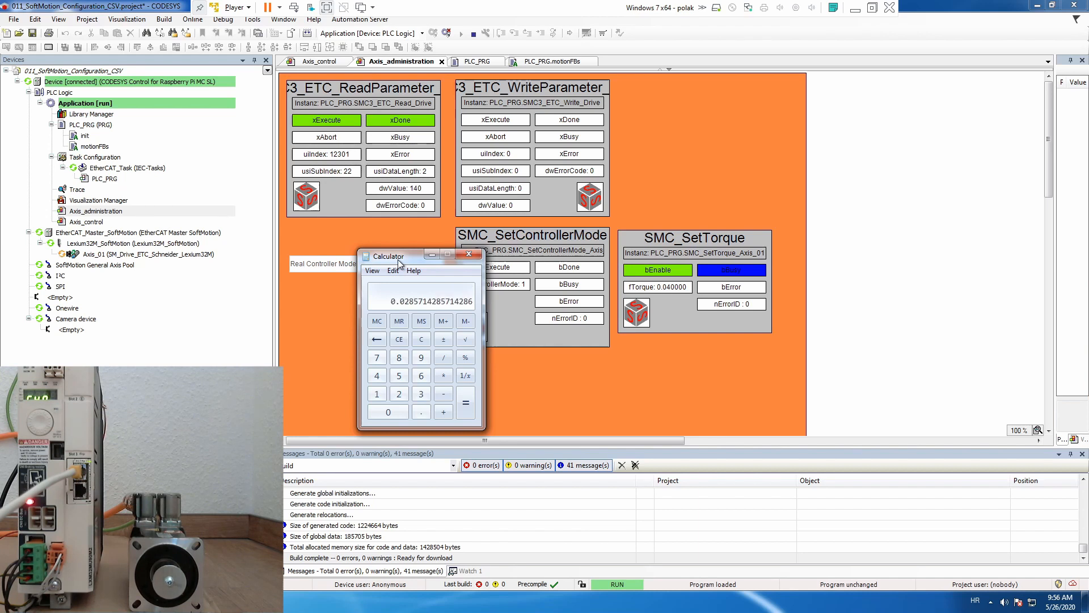
Multiply the calculator's quotient by 100, and multiply that result by 10.
text(* )
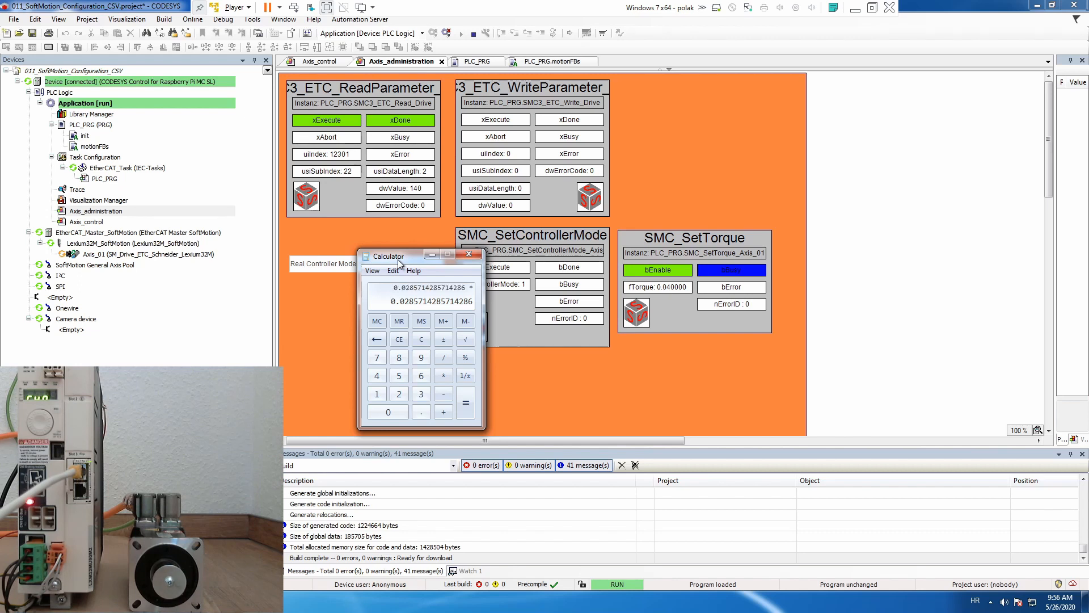
text(100)
key(Return)
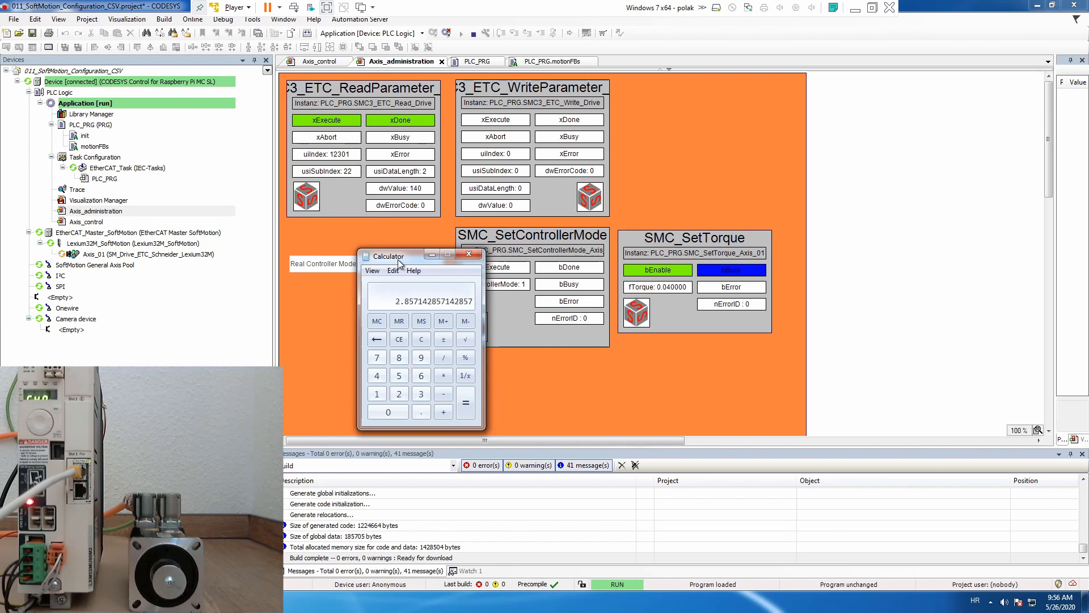
text(*10)
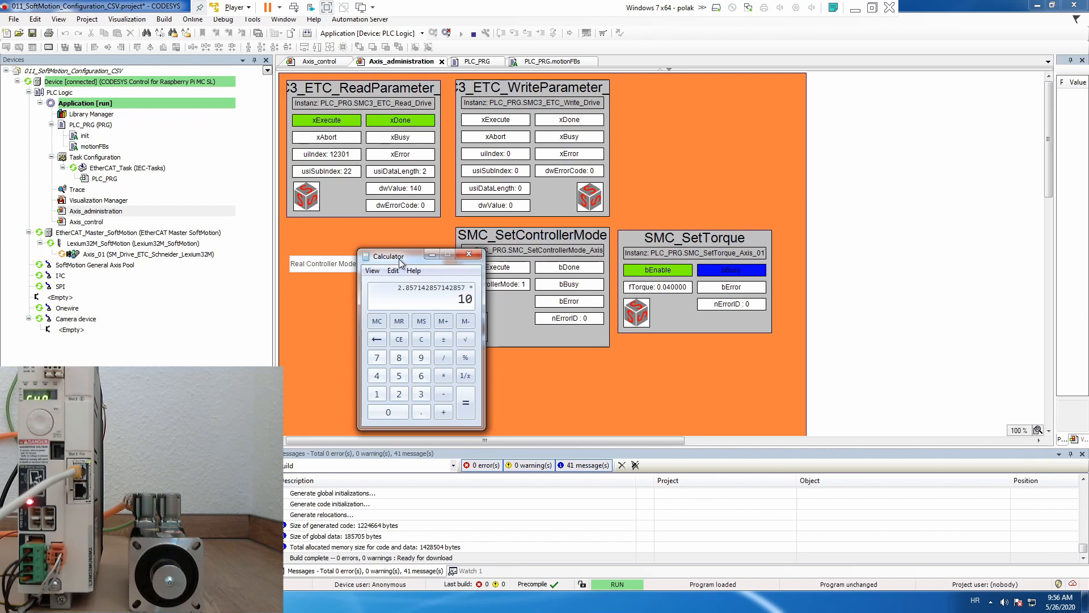
key(Return)
Open the EtherCAT I/O mapping of the Lexium32M_SoftMotion drive and check the current value of the Target torque channel.
double_click(159, 244)
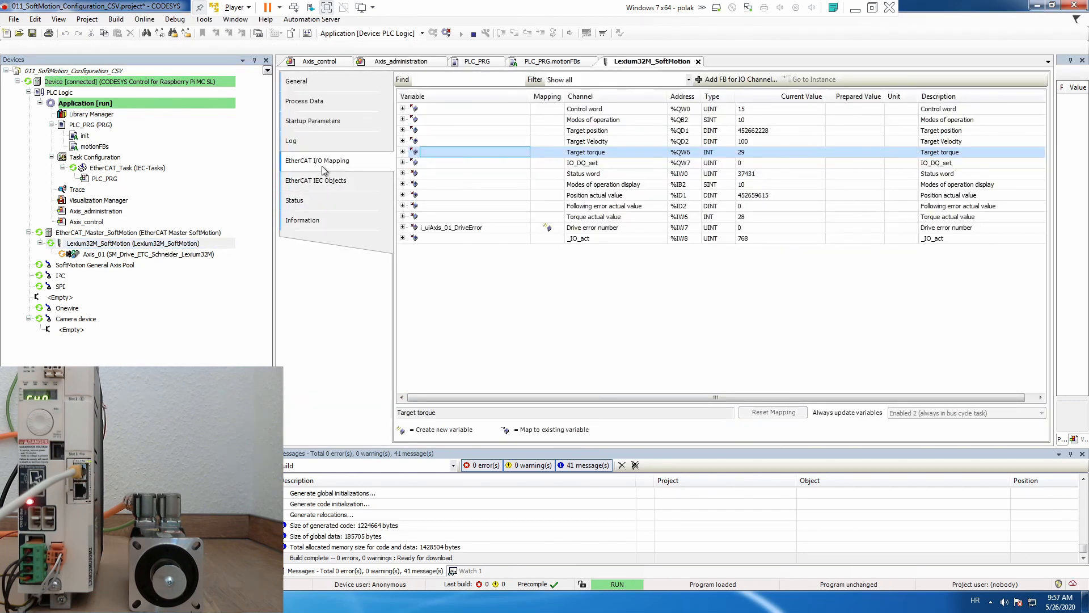
click(588, 153)
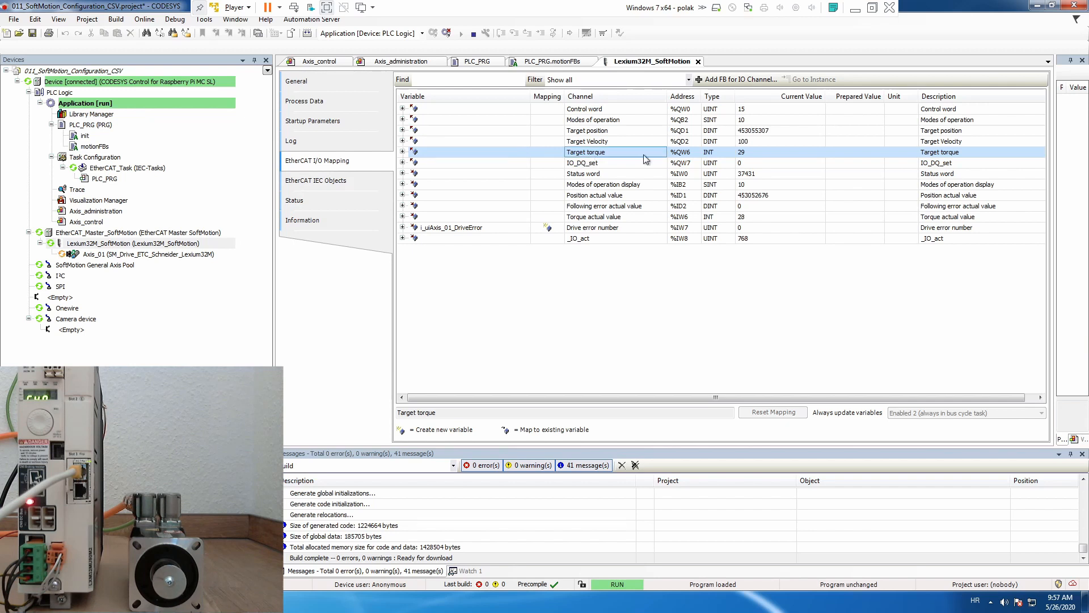
click(767, 152)
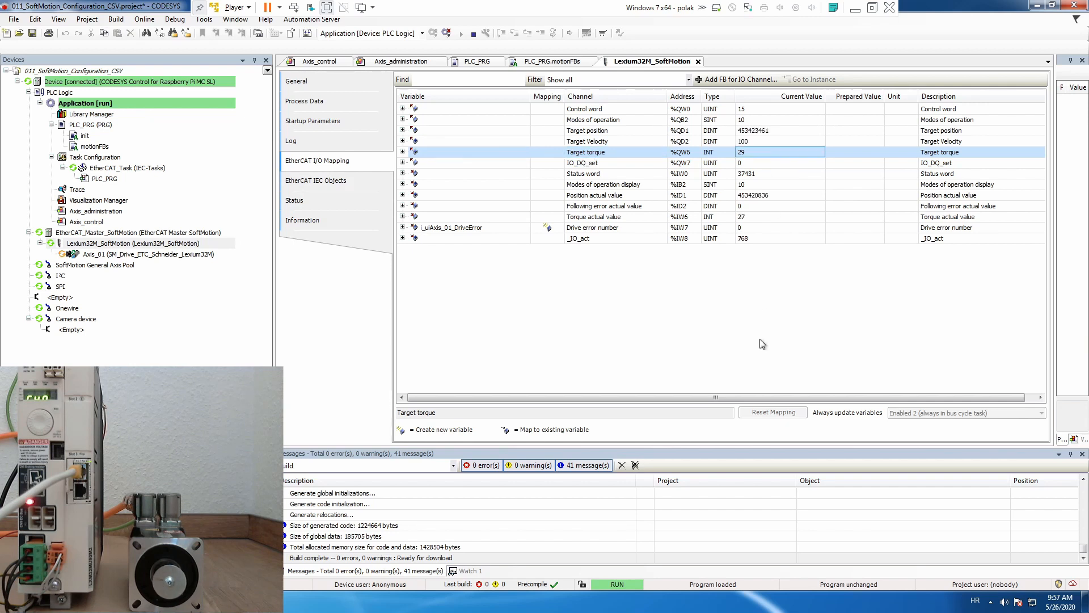